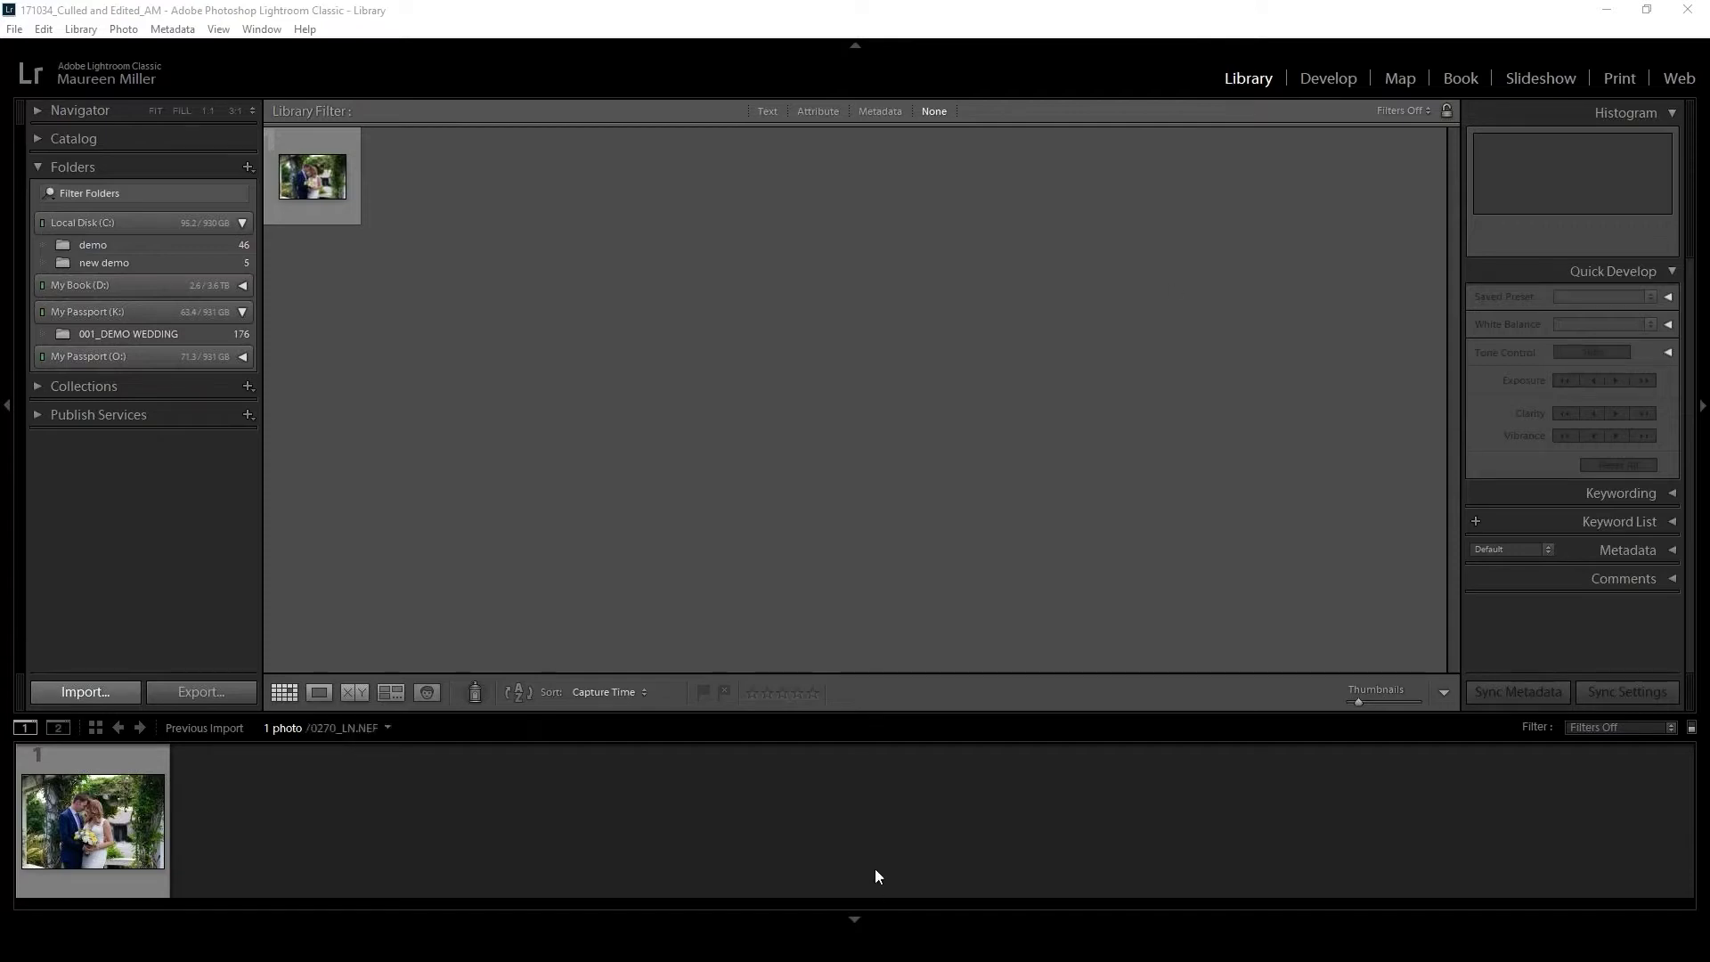
Step: Open 001_DEMO WEDDING on My Passport (K:), which holds only RAW, then minimize Explorer
{"action": "mouse_move", "coordinate": [459, 944]}
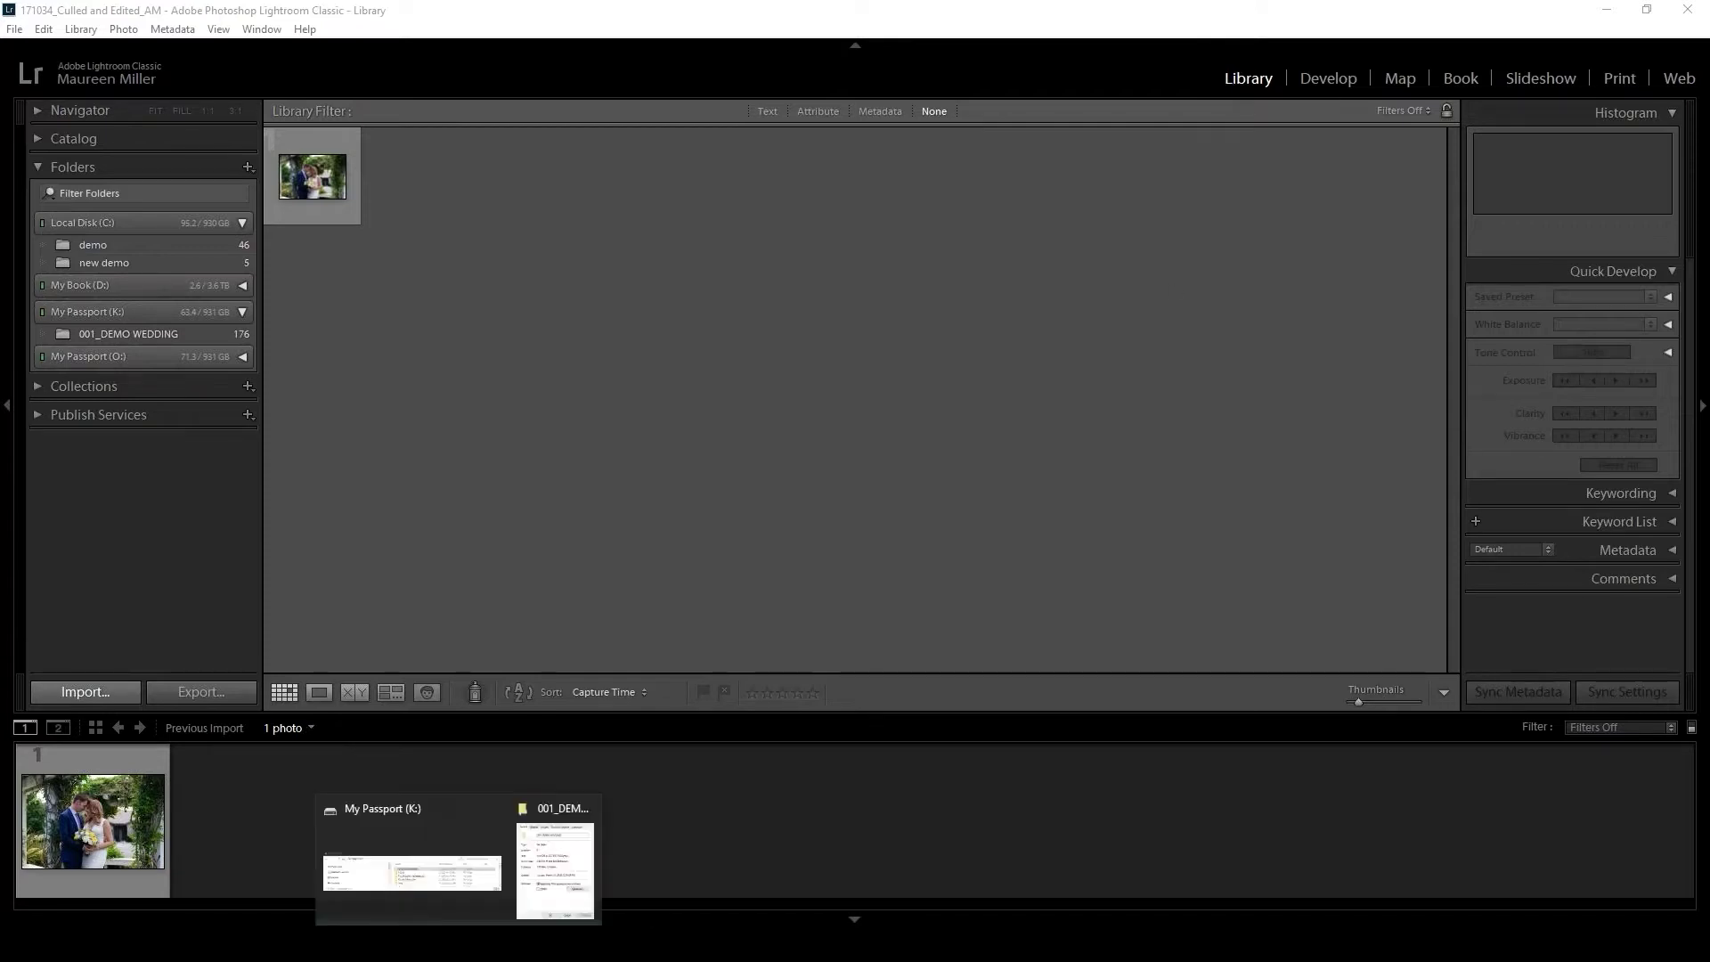
{"action": "left_click", "coordinate": [474, 819]}
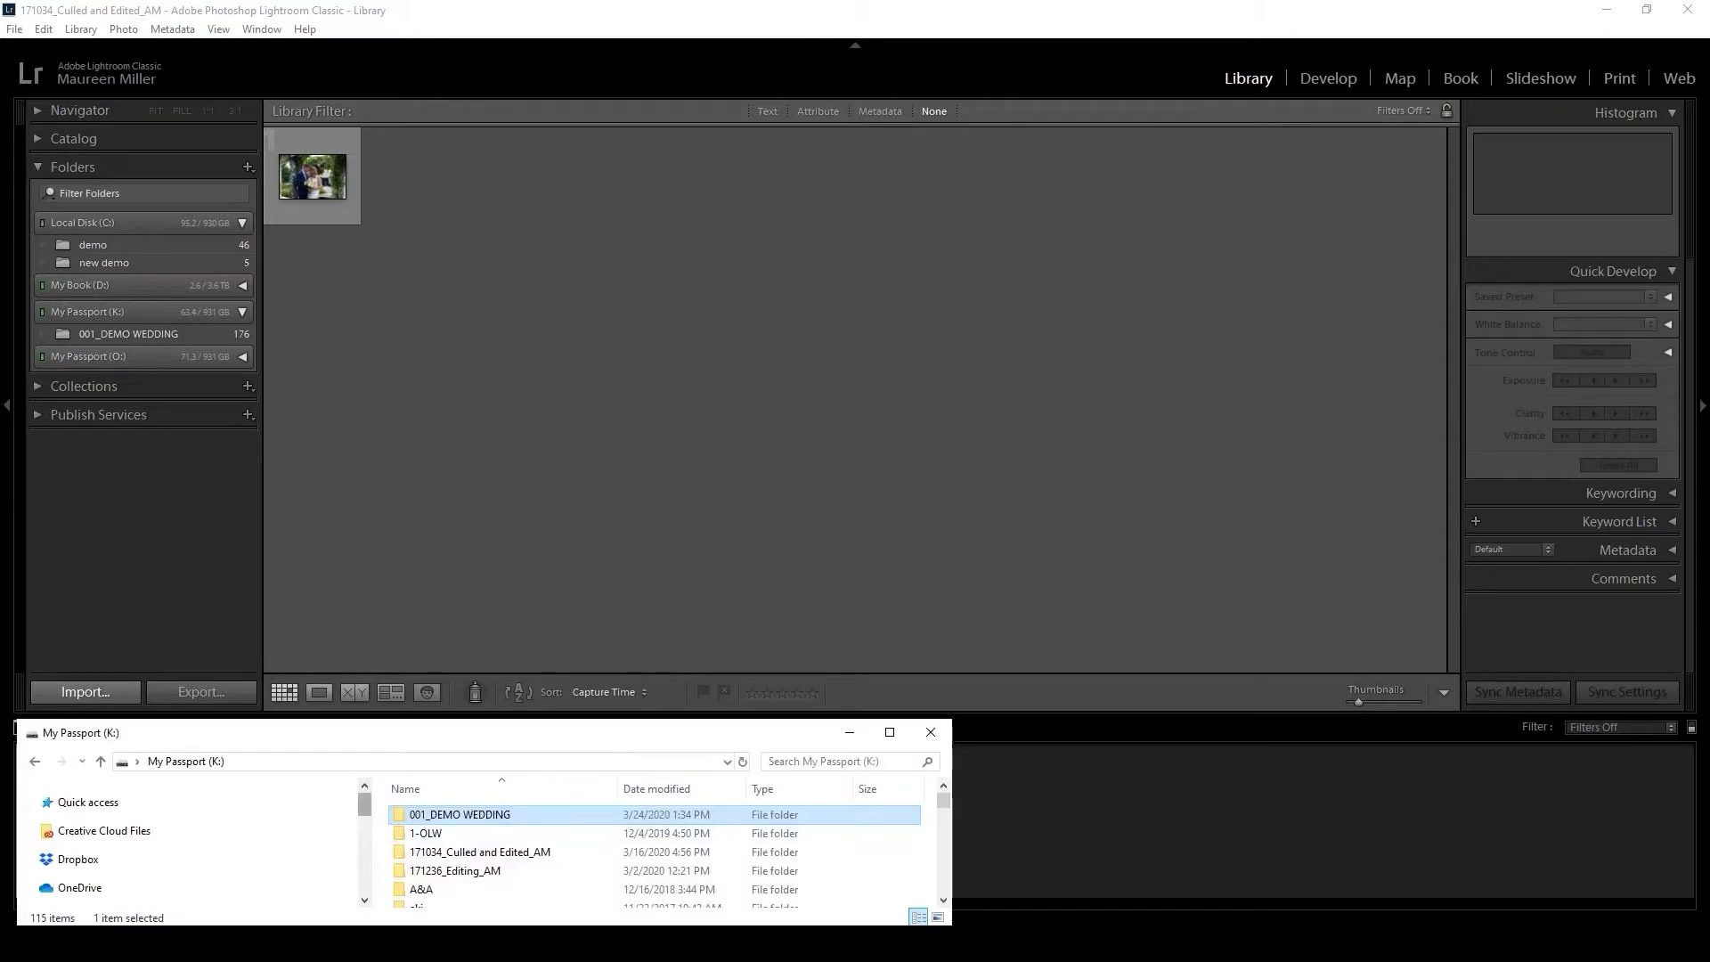
{"action": "left_click", "coordinate": [416, 818]}
{"action": "double_click", "coordinate": [398, 824]}
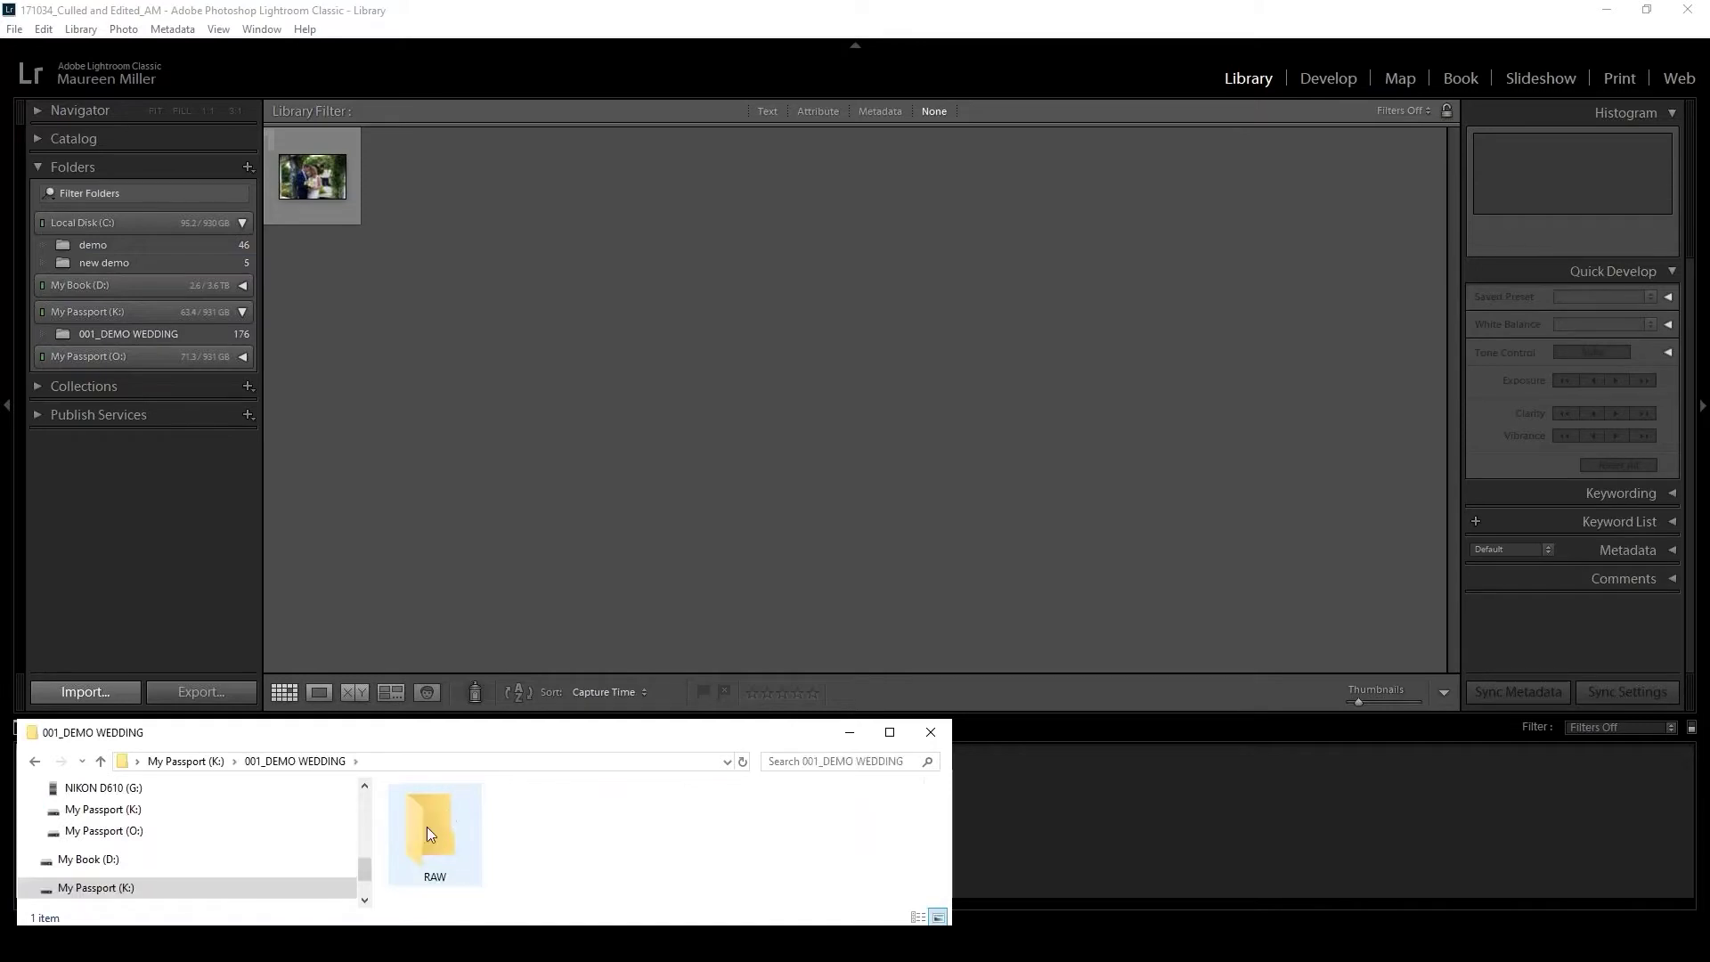
{"action": "left_click", "coordinate": [850, 733]}
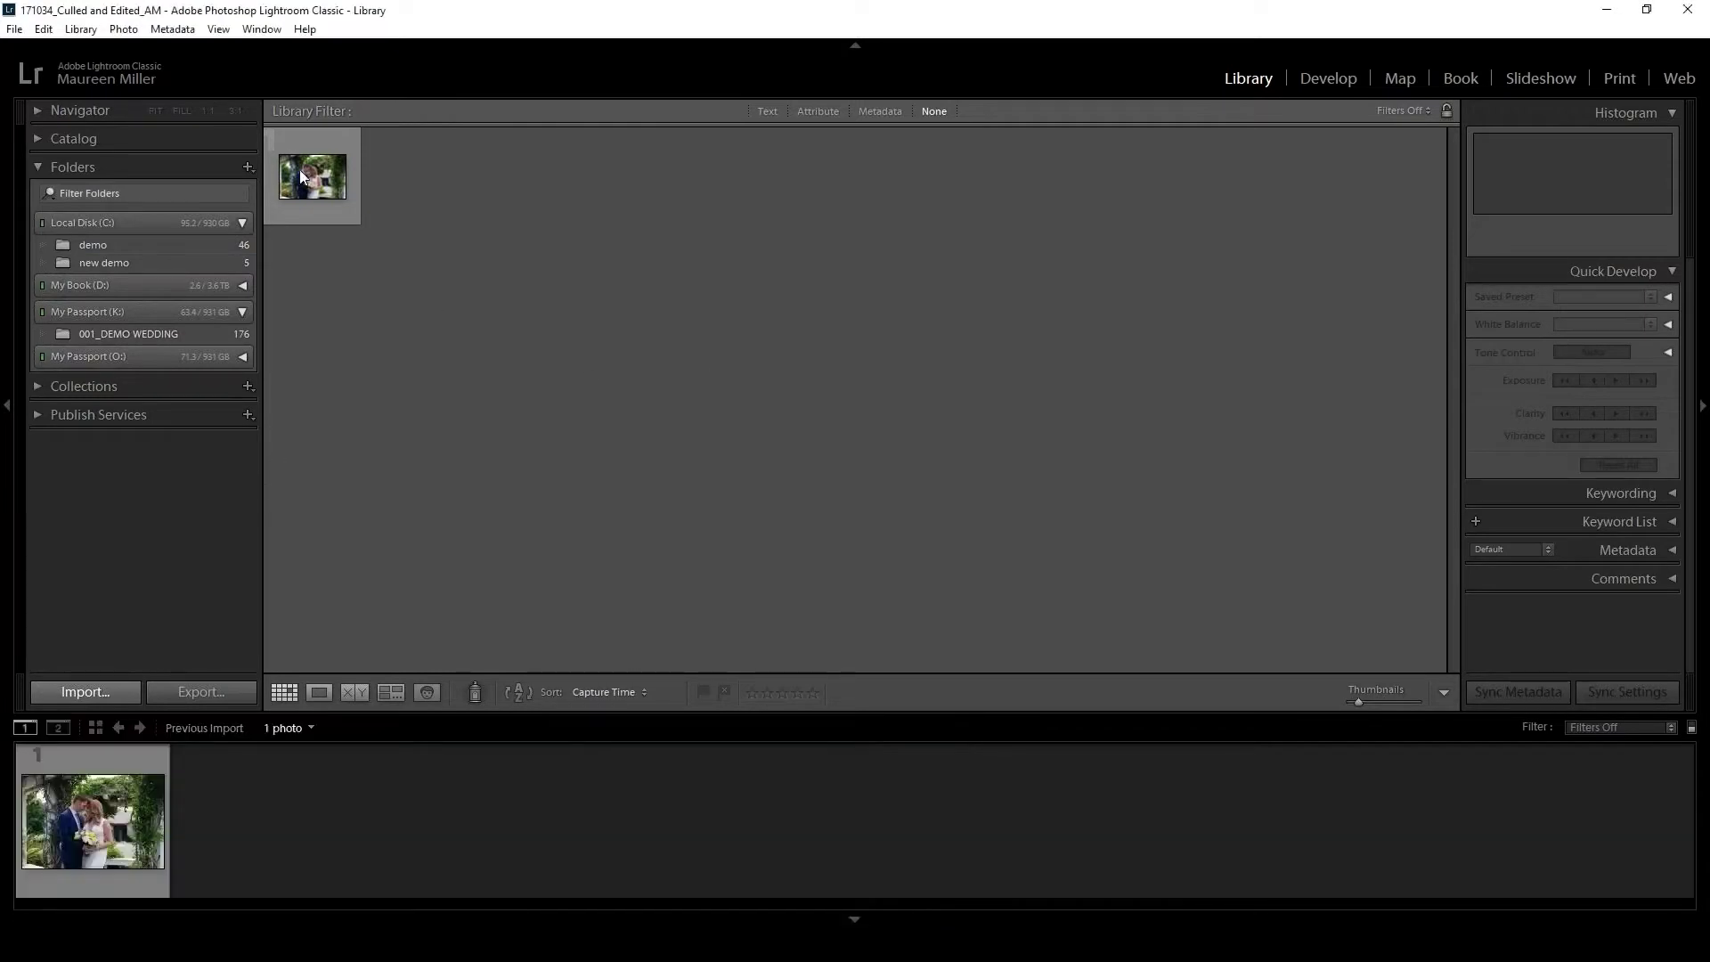
Step: Open Lightroom's Import dialog, which starts on NIKON D610 (G:) DCIM in Copy mode
{"action": "left_click", "coordinate": [41, 30]}
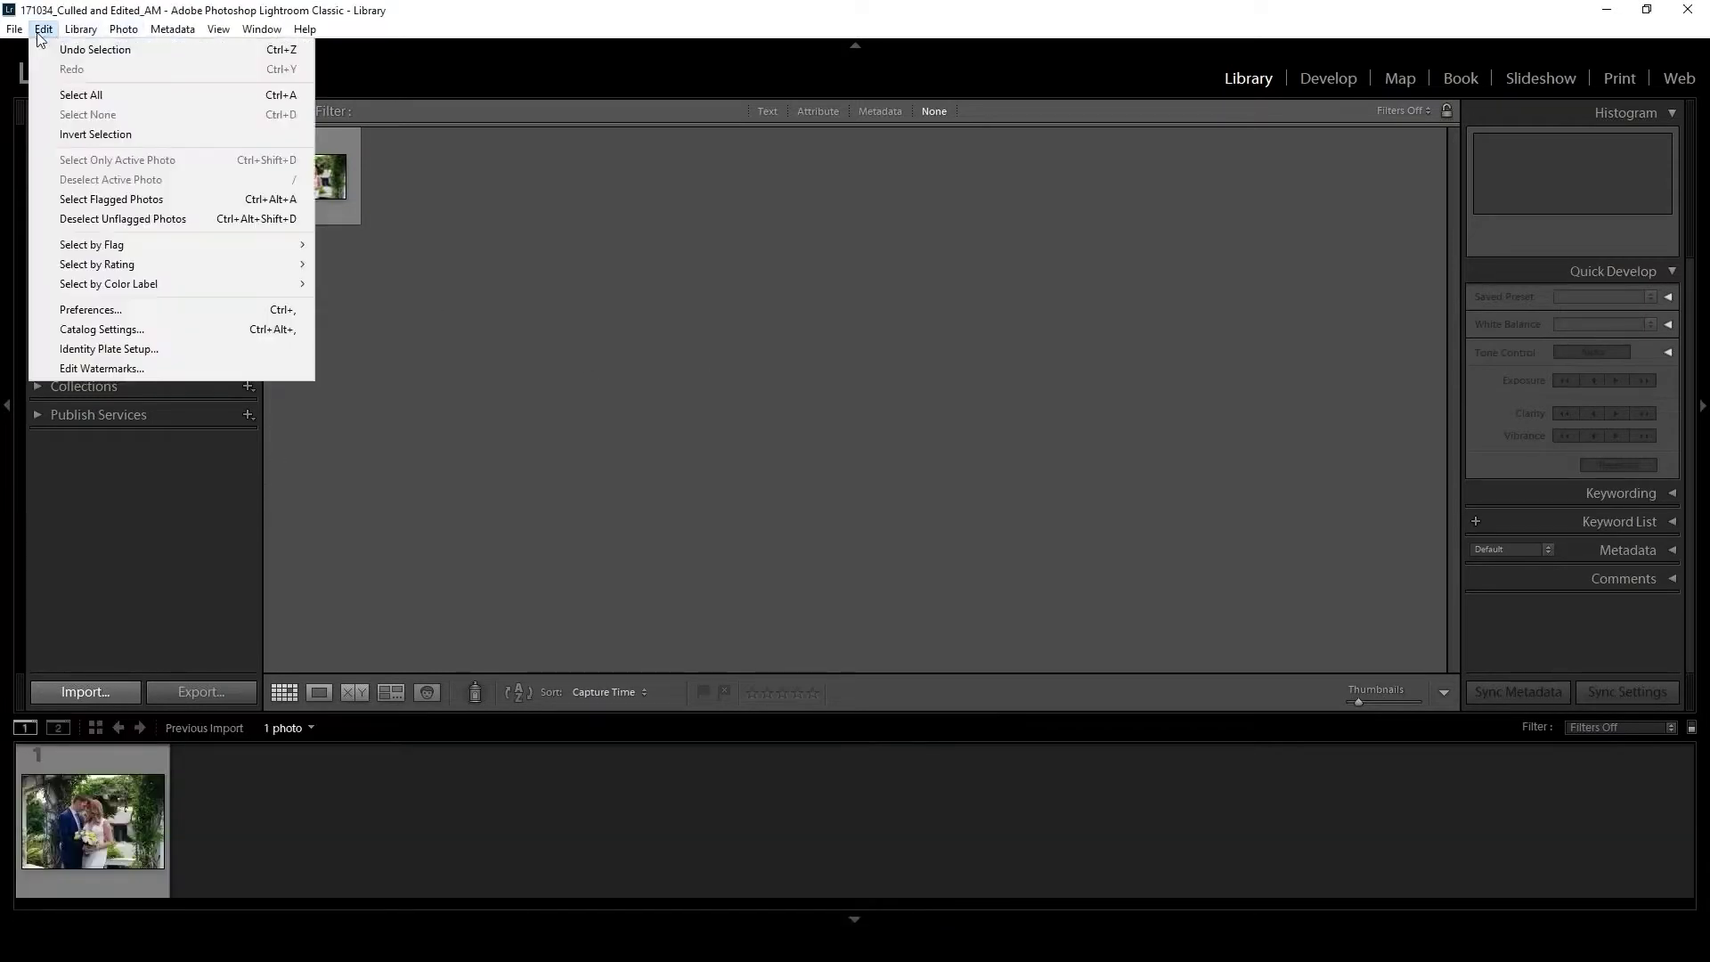
{"action": "mouse_move", "coordinate": [17, 30]}
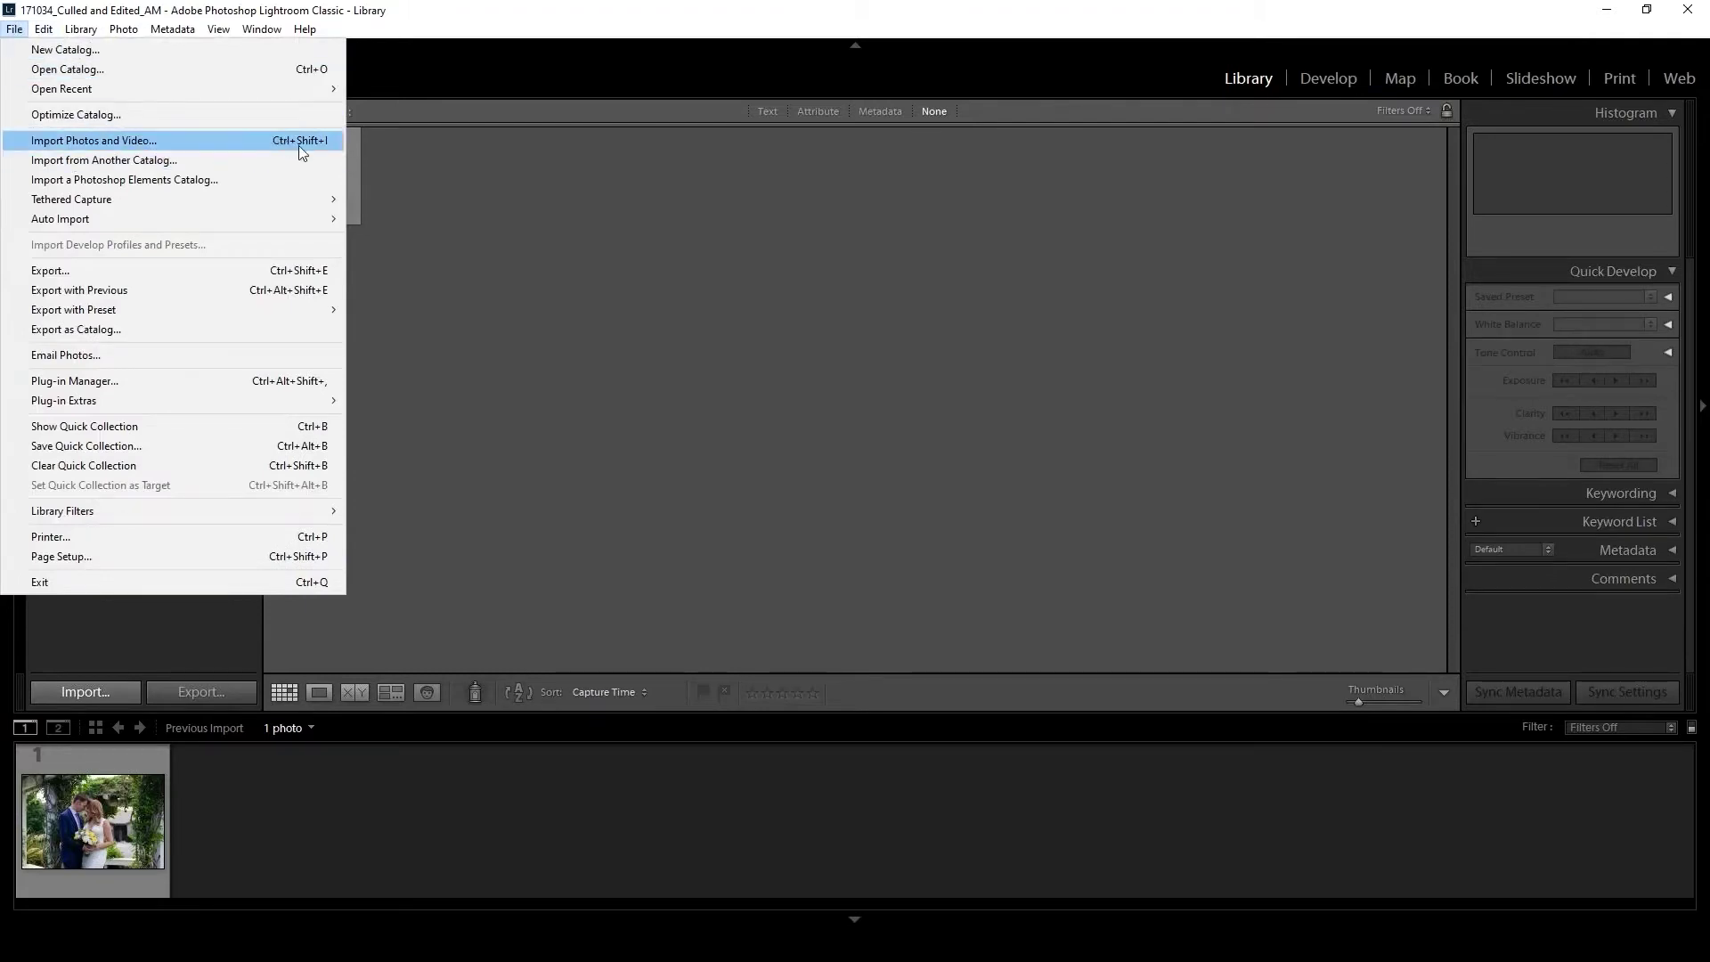
{"action": "left_click", "coordinate": [104, 691]}
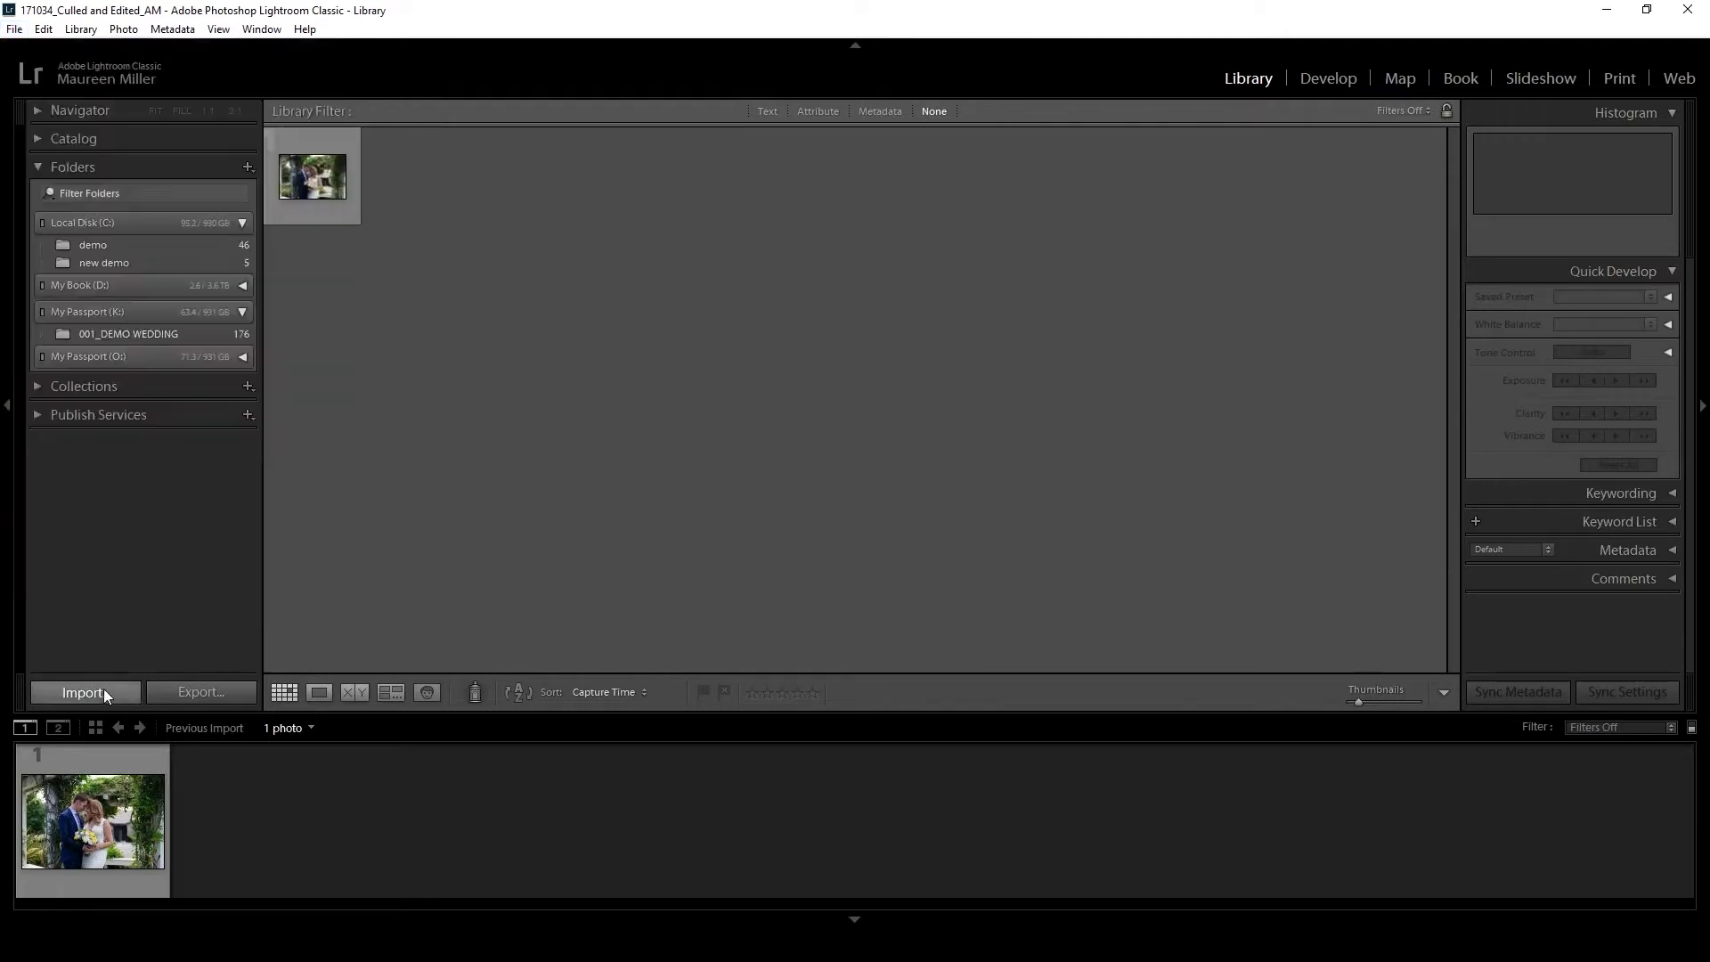
Step: Set the import source to My Passport (K:) > 001_DEMO WEDDING > RAW, adding 176 photos
{"action": "left_click", "coordinate": [104, 690]}
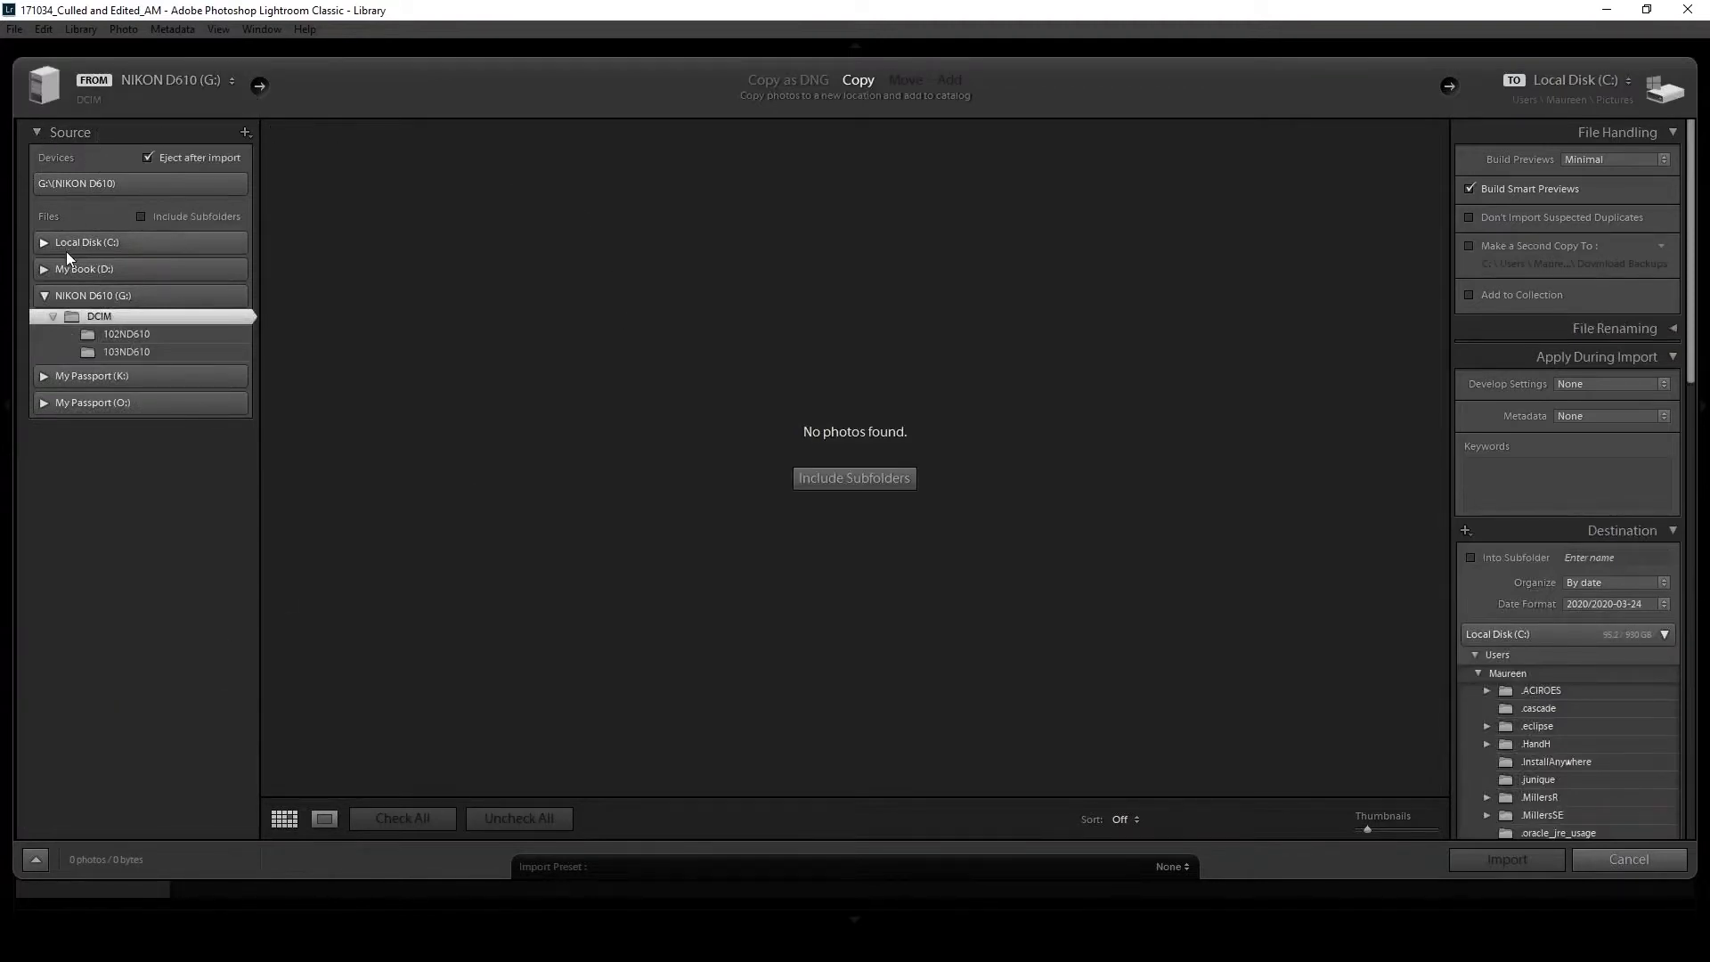
{"action": "left_click", "coordinate": [46, 378]}
{"action": "left_click", "coordinate": [114, 394]}
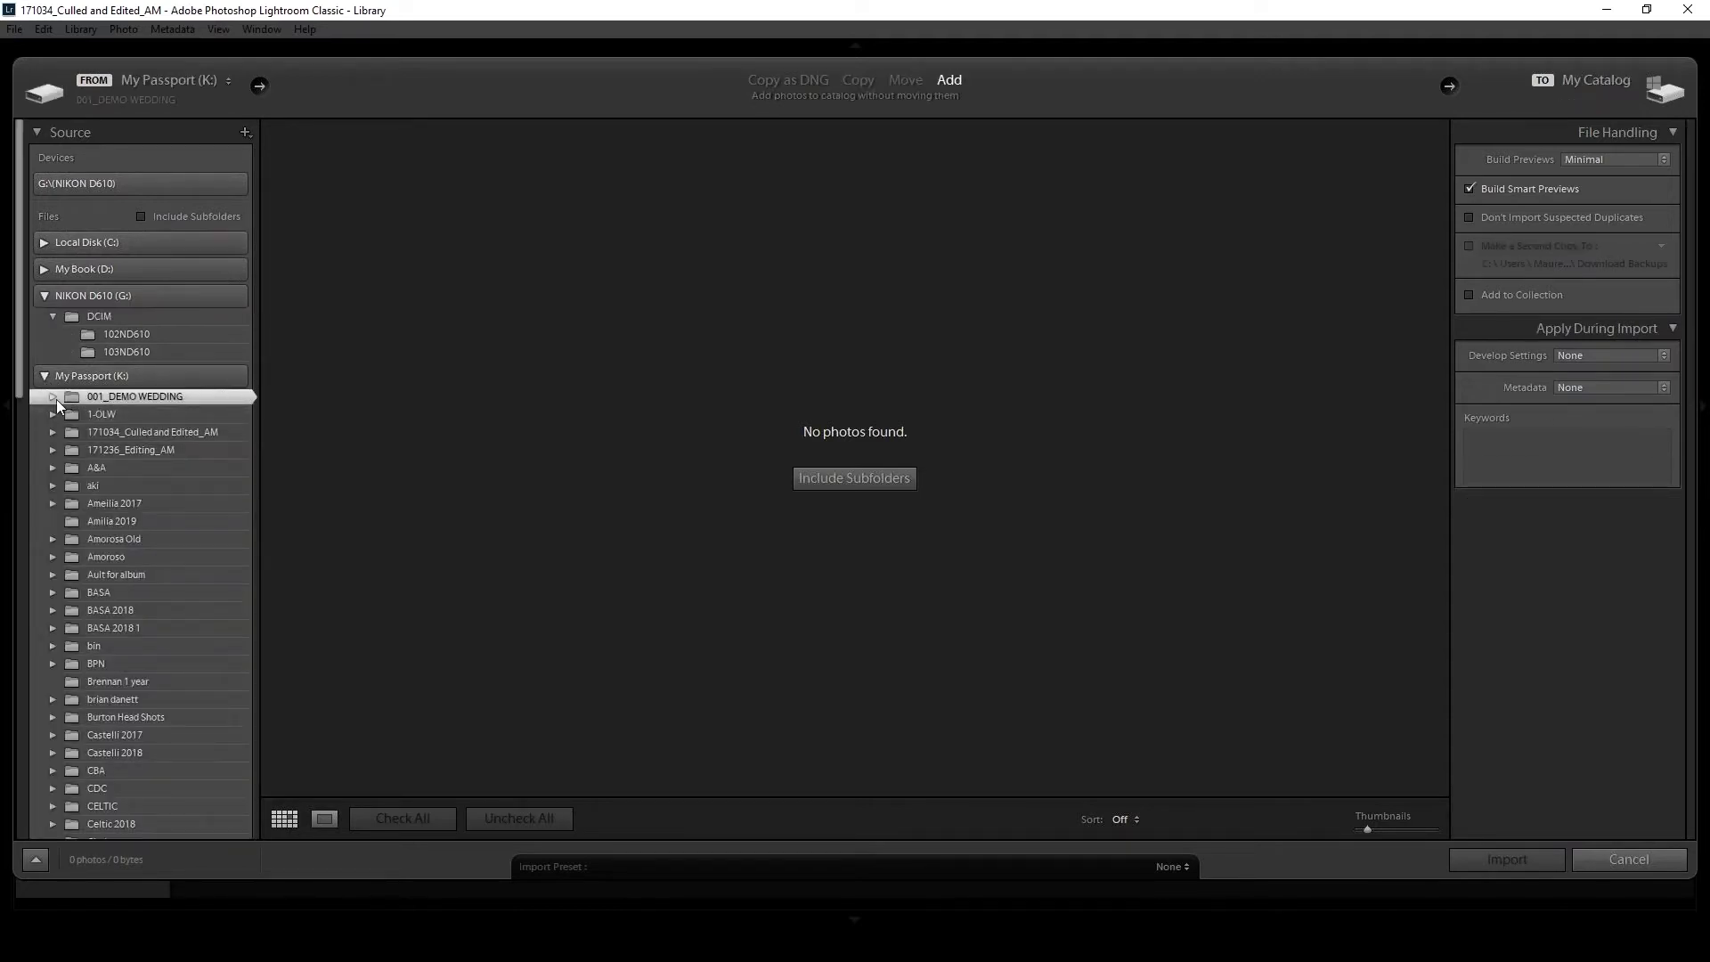
{"action": "left_click", "coordinate": [56, 399]}
{"action": "left_click", "coordinate": [103, 413]}
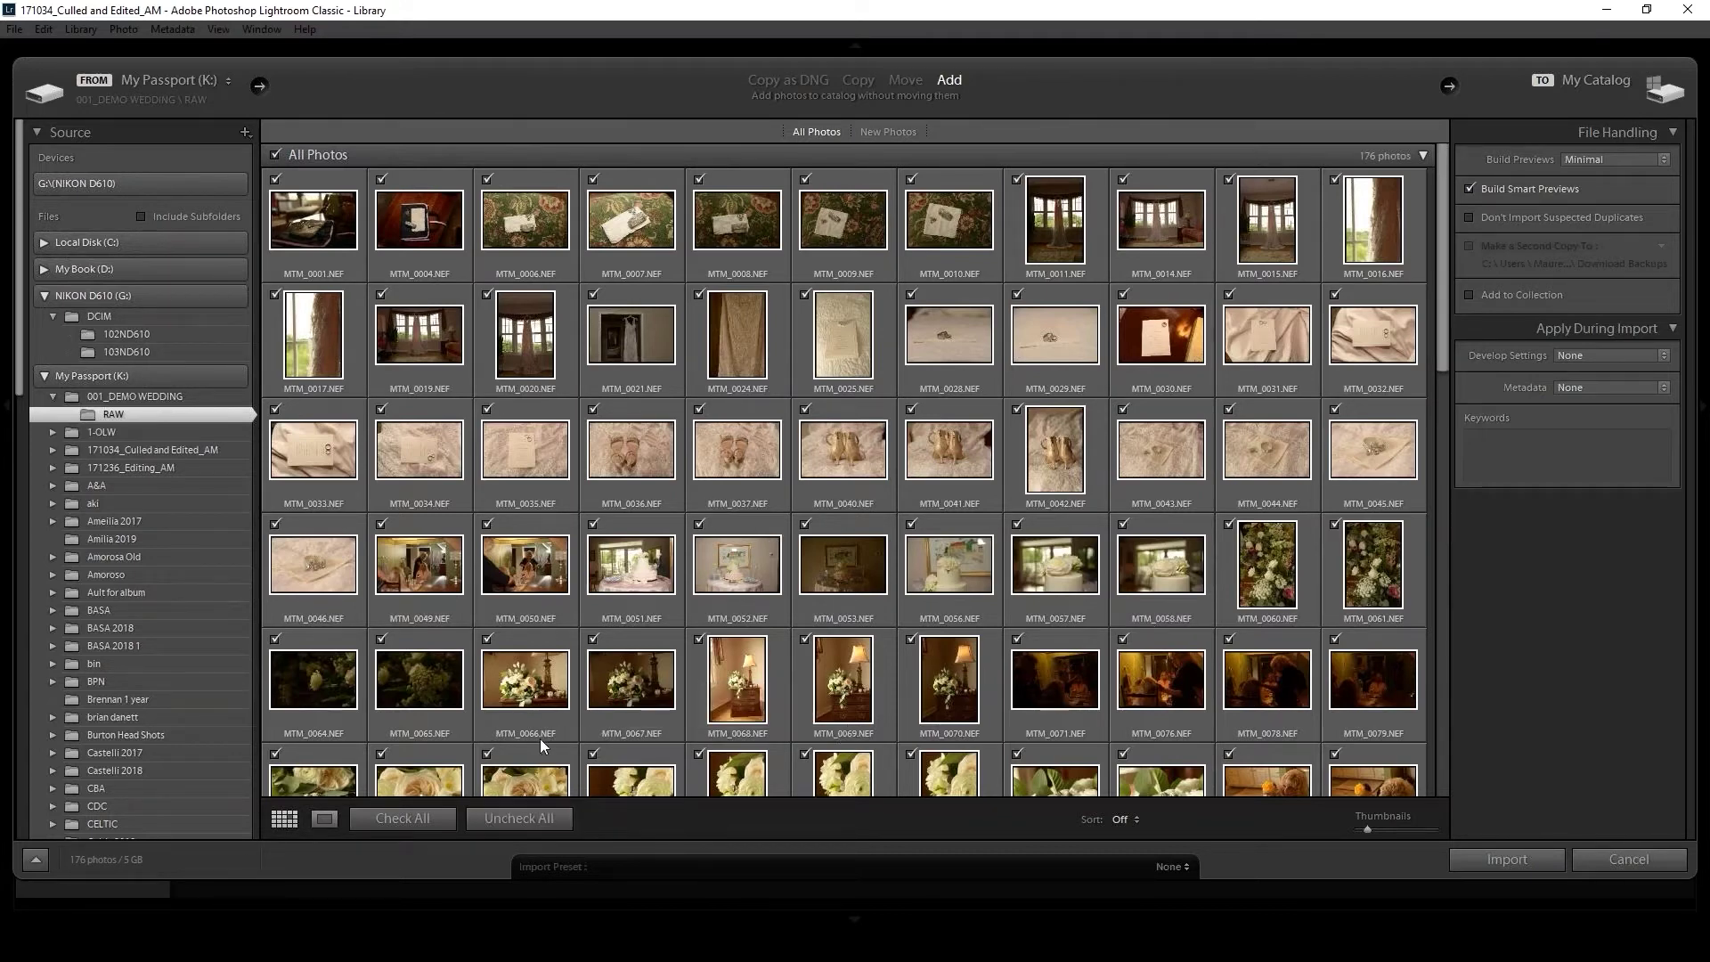
Step: Import all 176 checked RAW photos, including MTM_0066, with Build Smart Previews on
{"action": "left_click", "coordinate": [487, 639]}
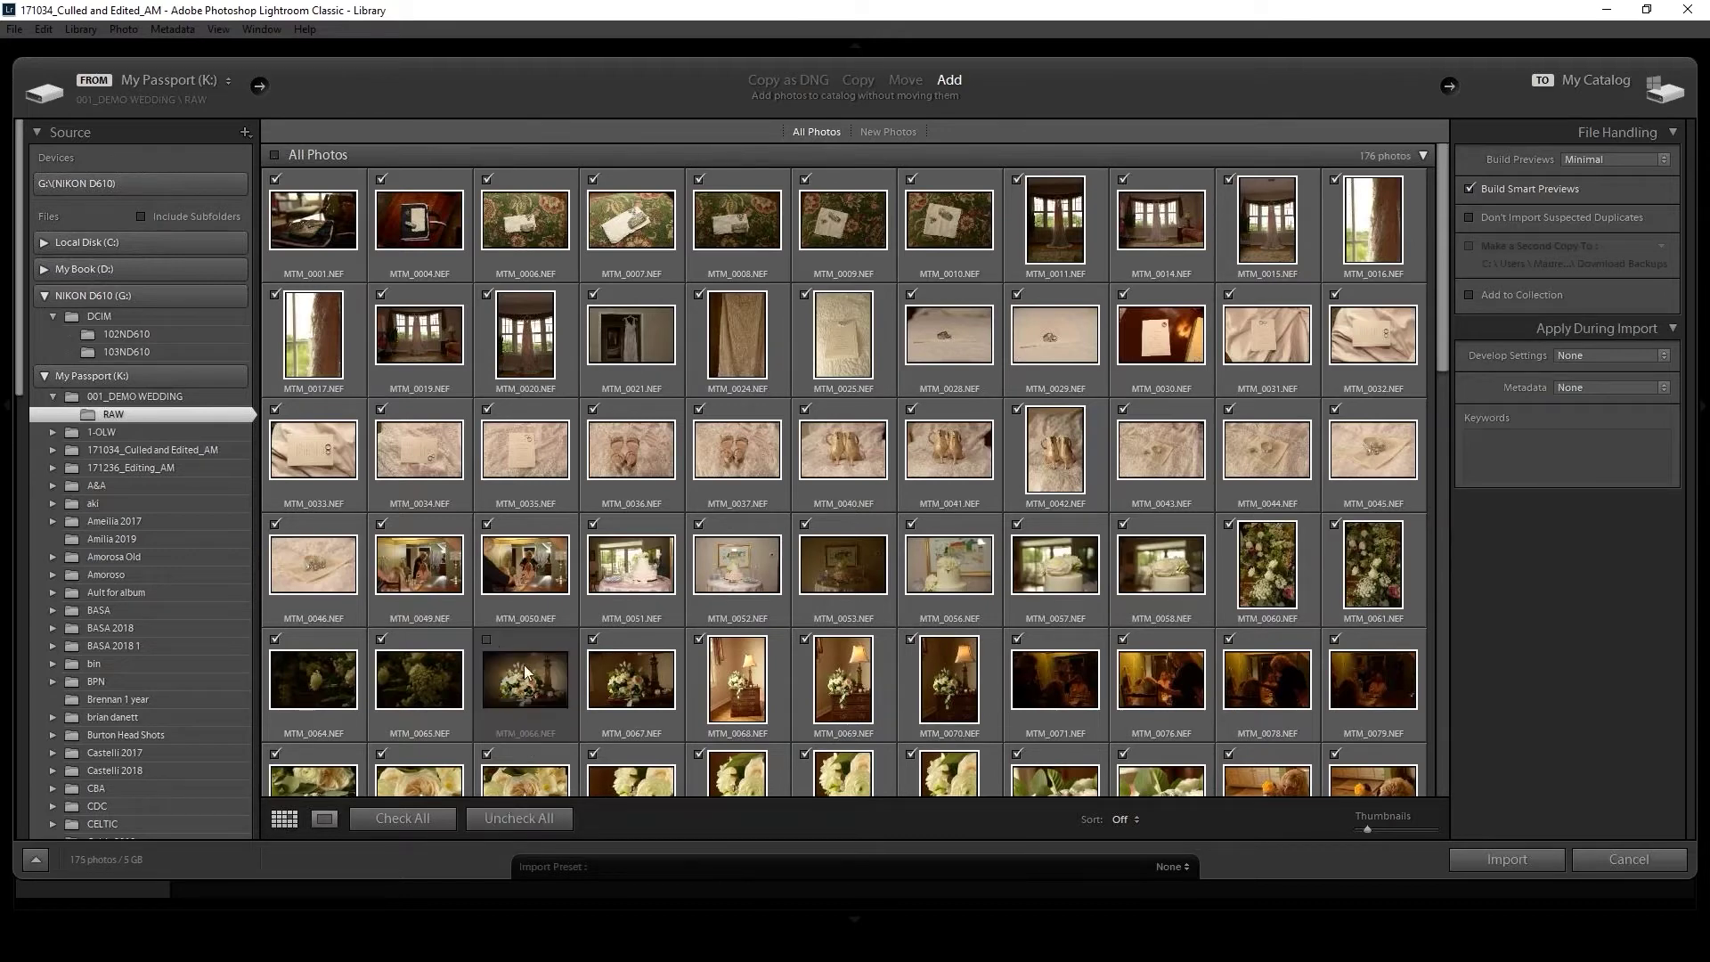
{"action": "left_click", "coordinate": [484, 638]}
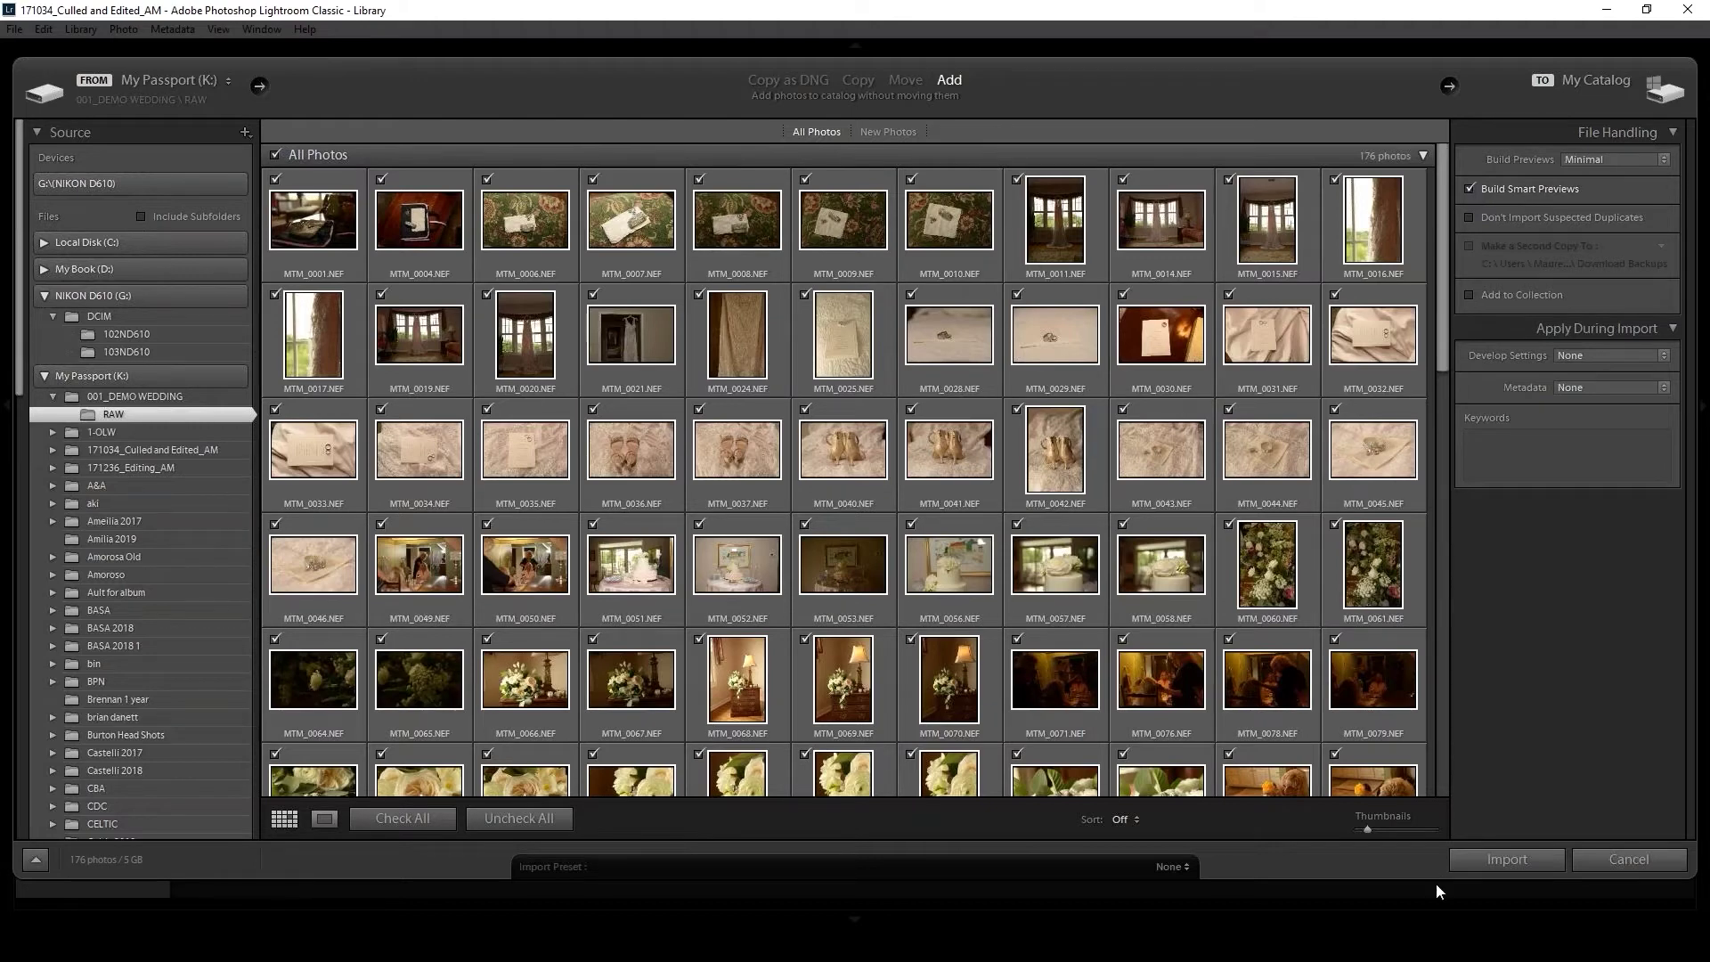
{"action": "left_click", "coordinate": [1507, 859]}
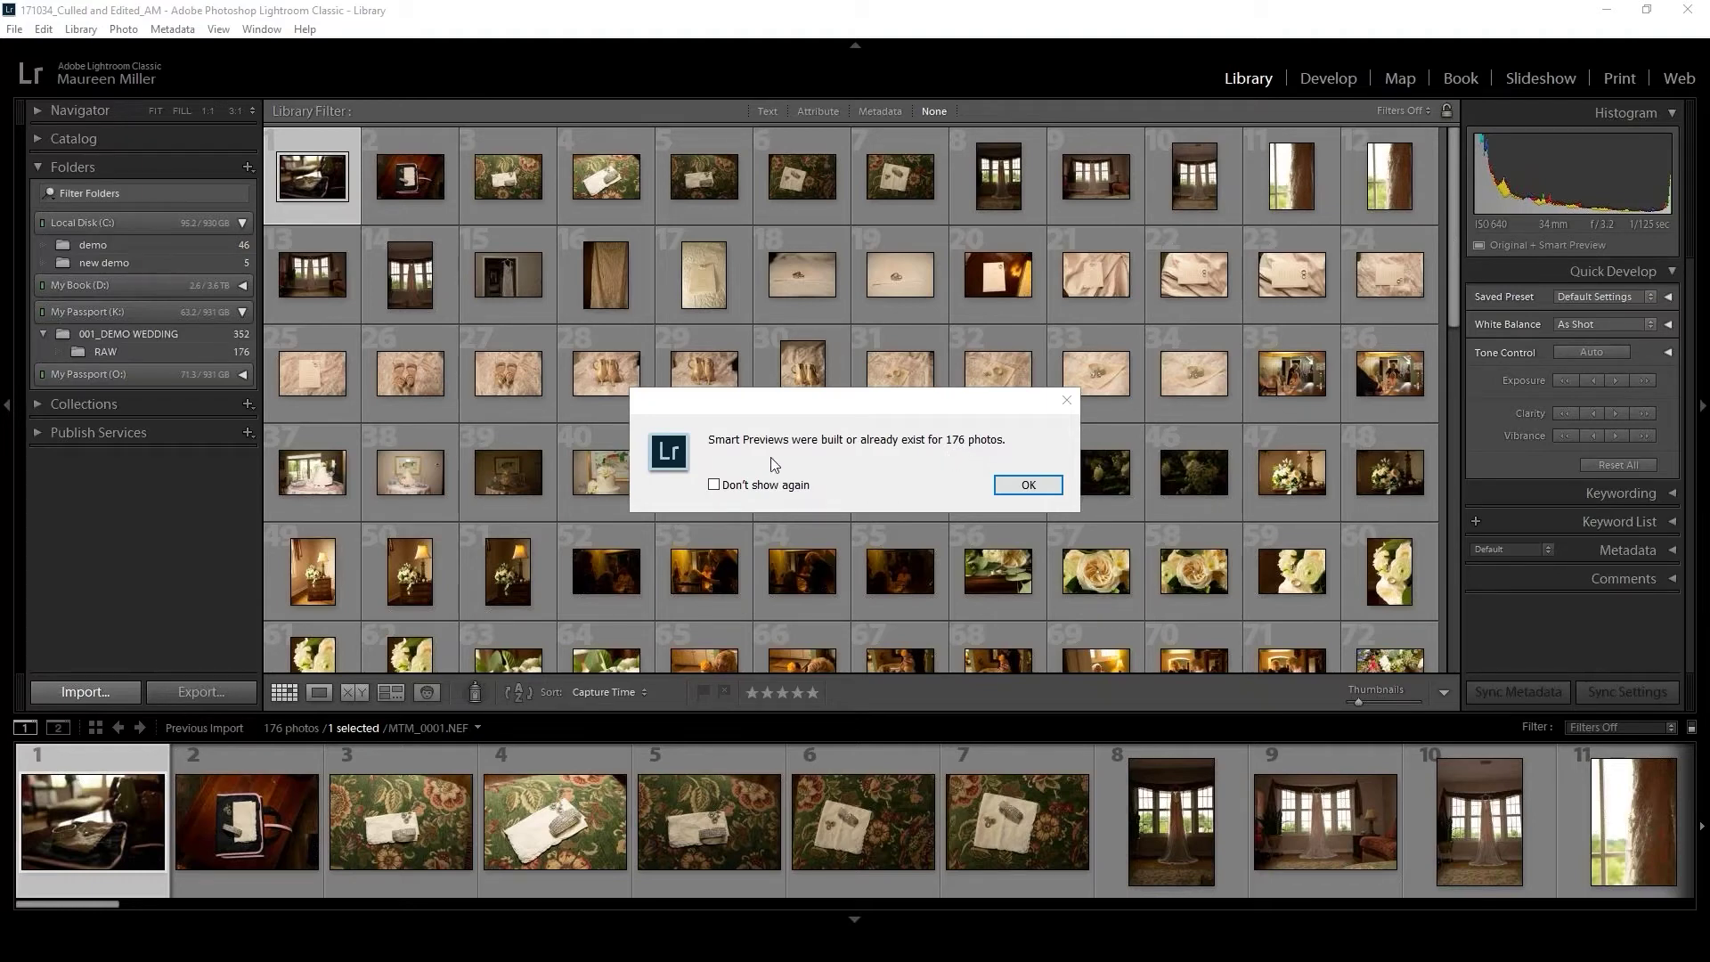
Step: Dismiss the notice that Smart Previews exist for 176 photos
{"action": "left_click", "coordinate": [1032, 489]}
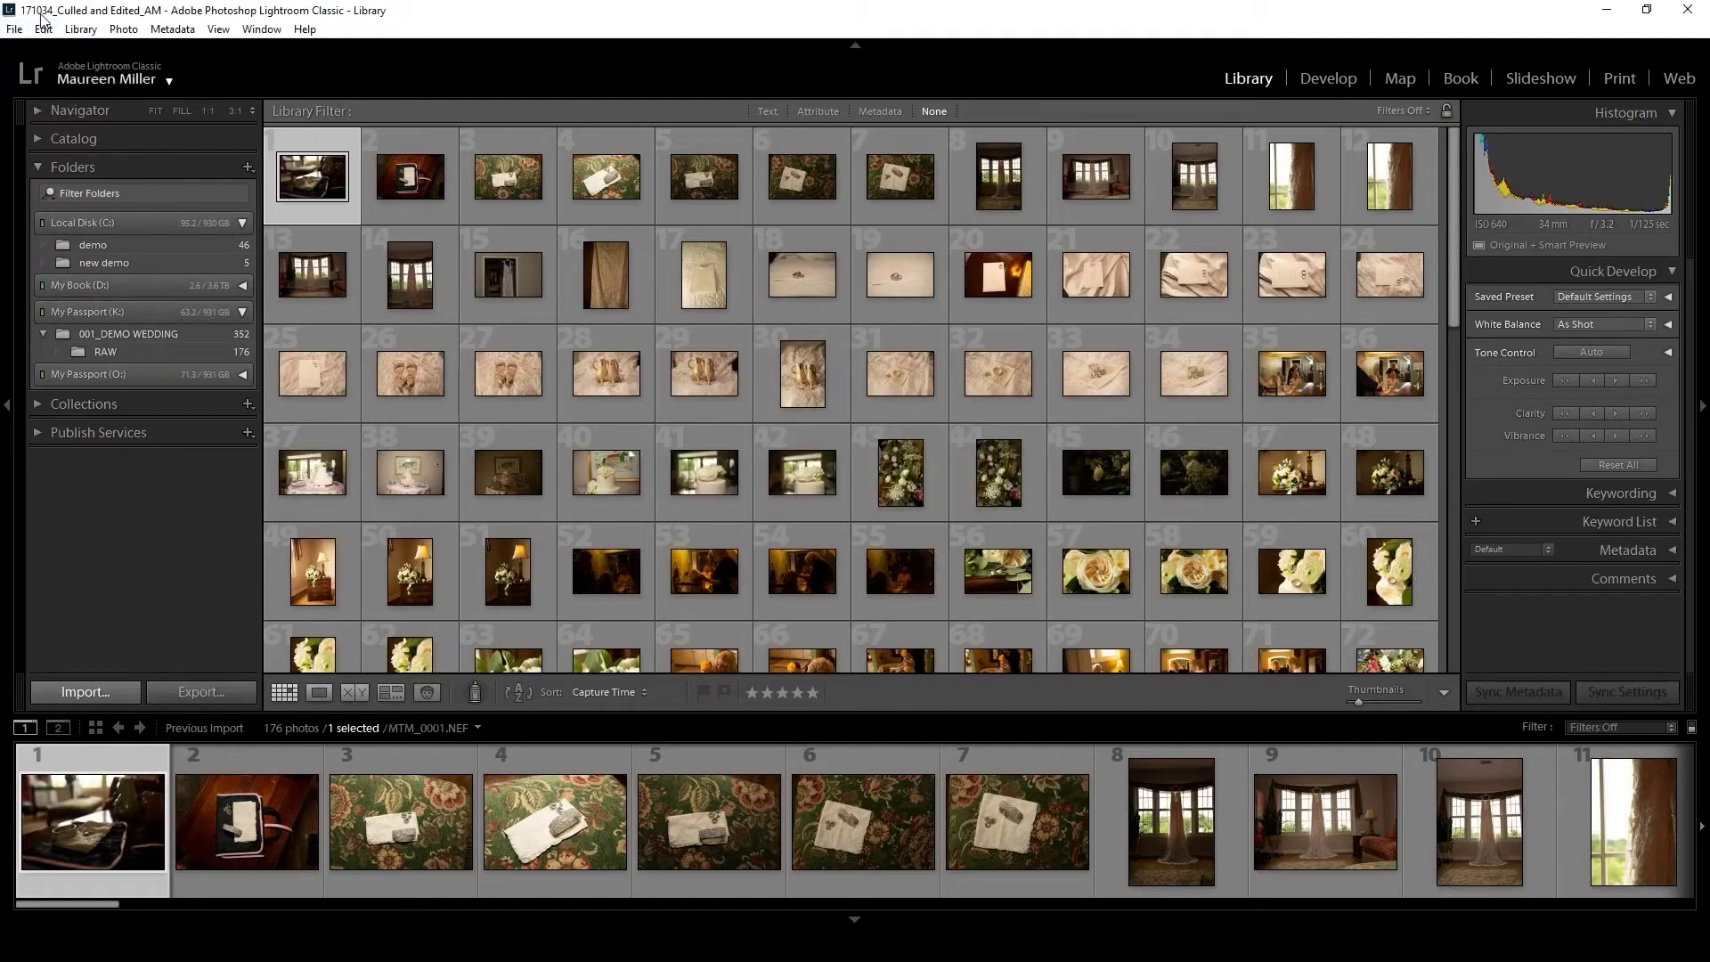
{"action": "left_click", "coordinate": [18, 30]}
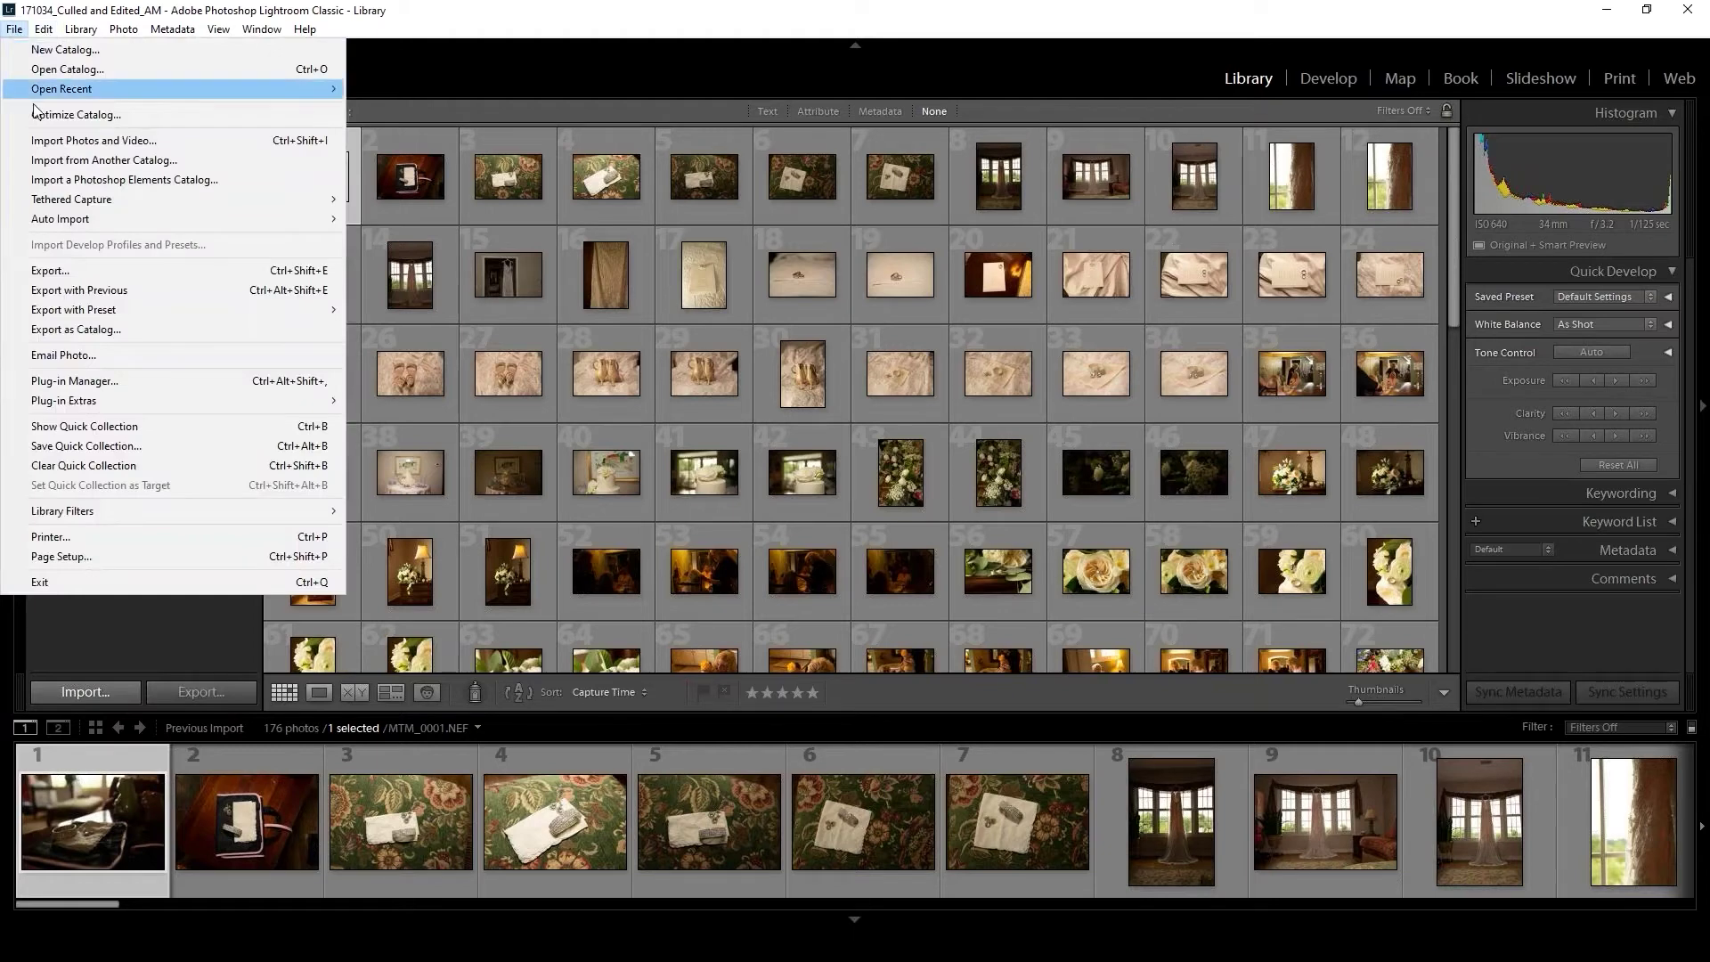
Step: Export the photos as catalog 'DEMO CAT' in 001_DEMO WEDDING, with smart previews included
{"action": "left_click", "coordinate": [89, 331]}
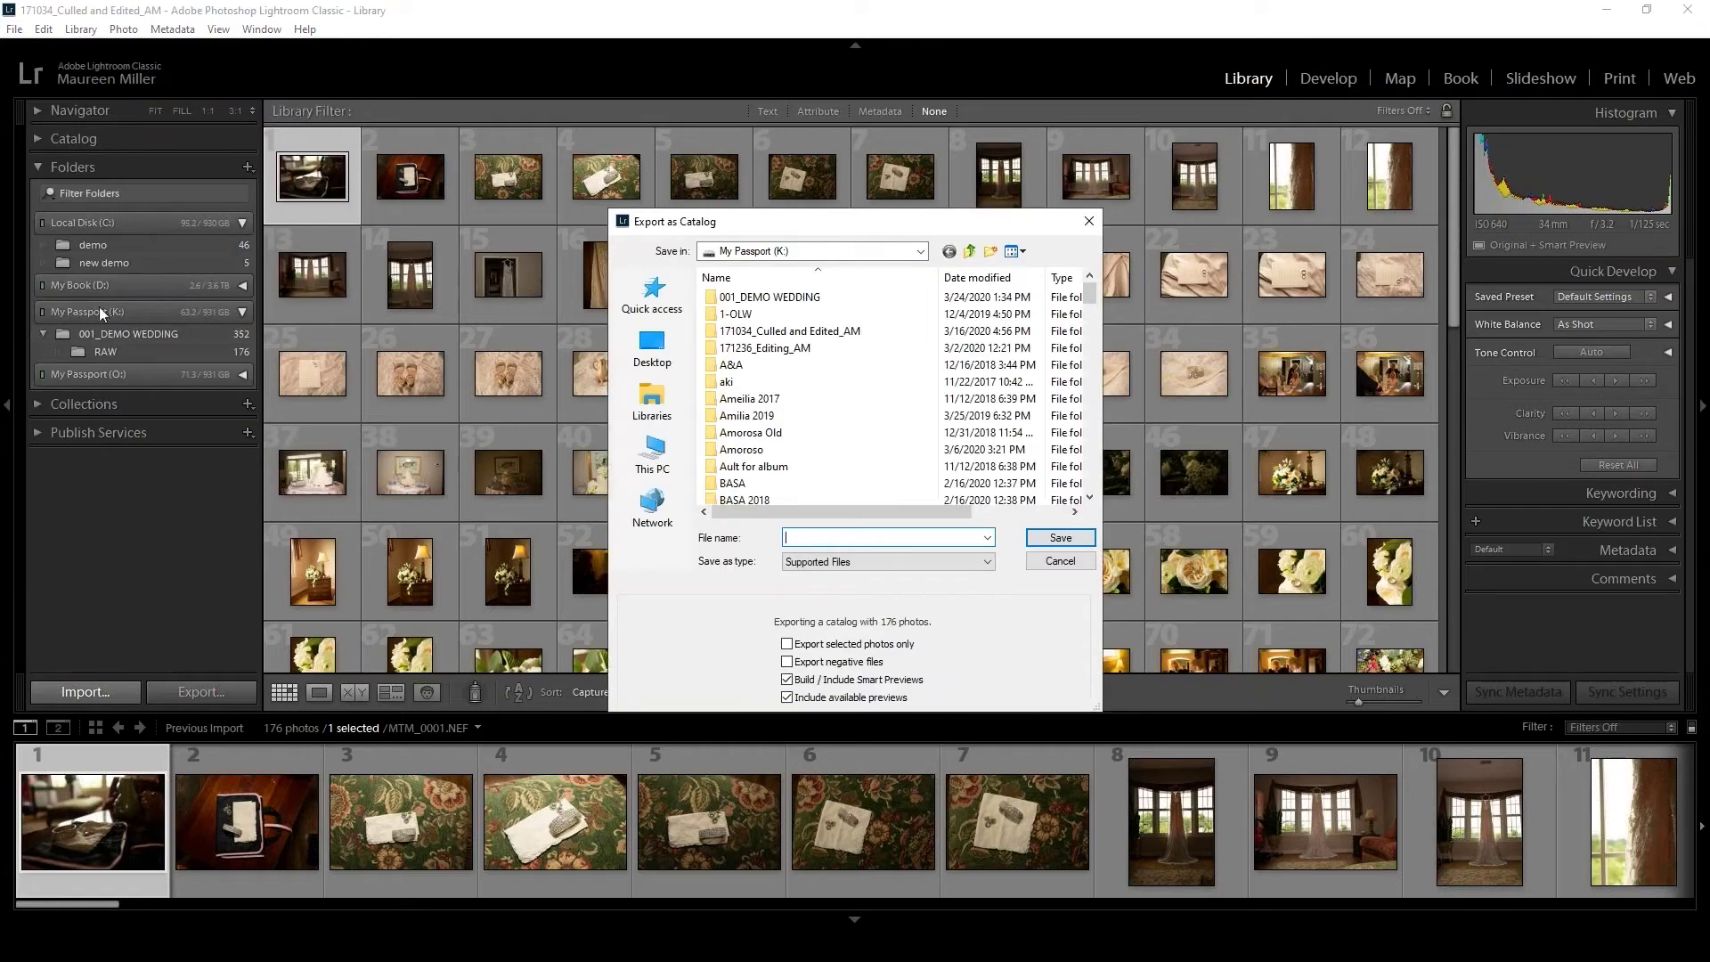
{"action": "double_click", "coordinate": [732, 299]}
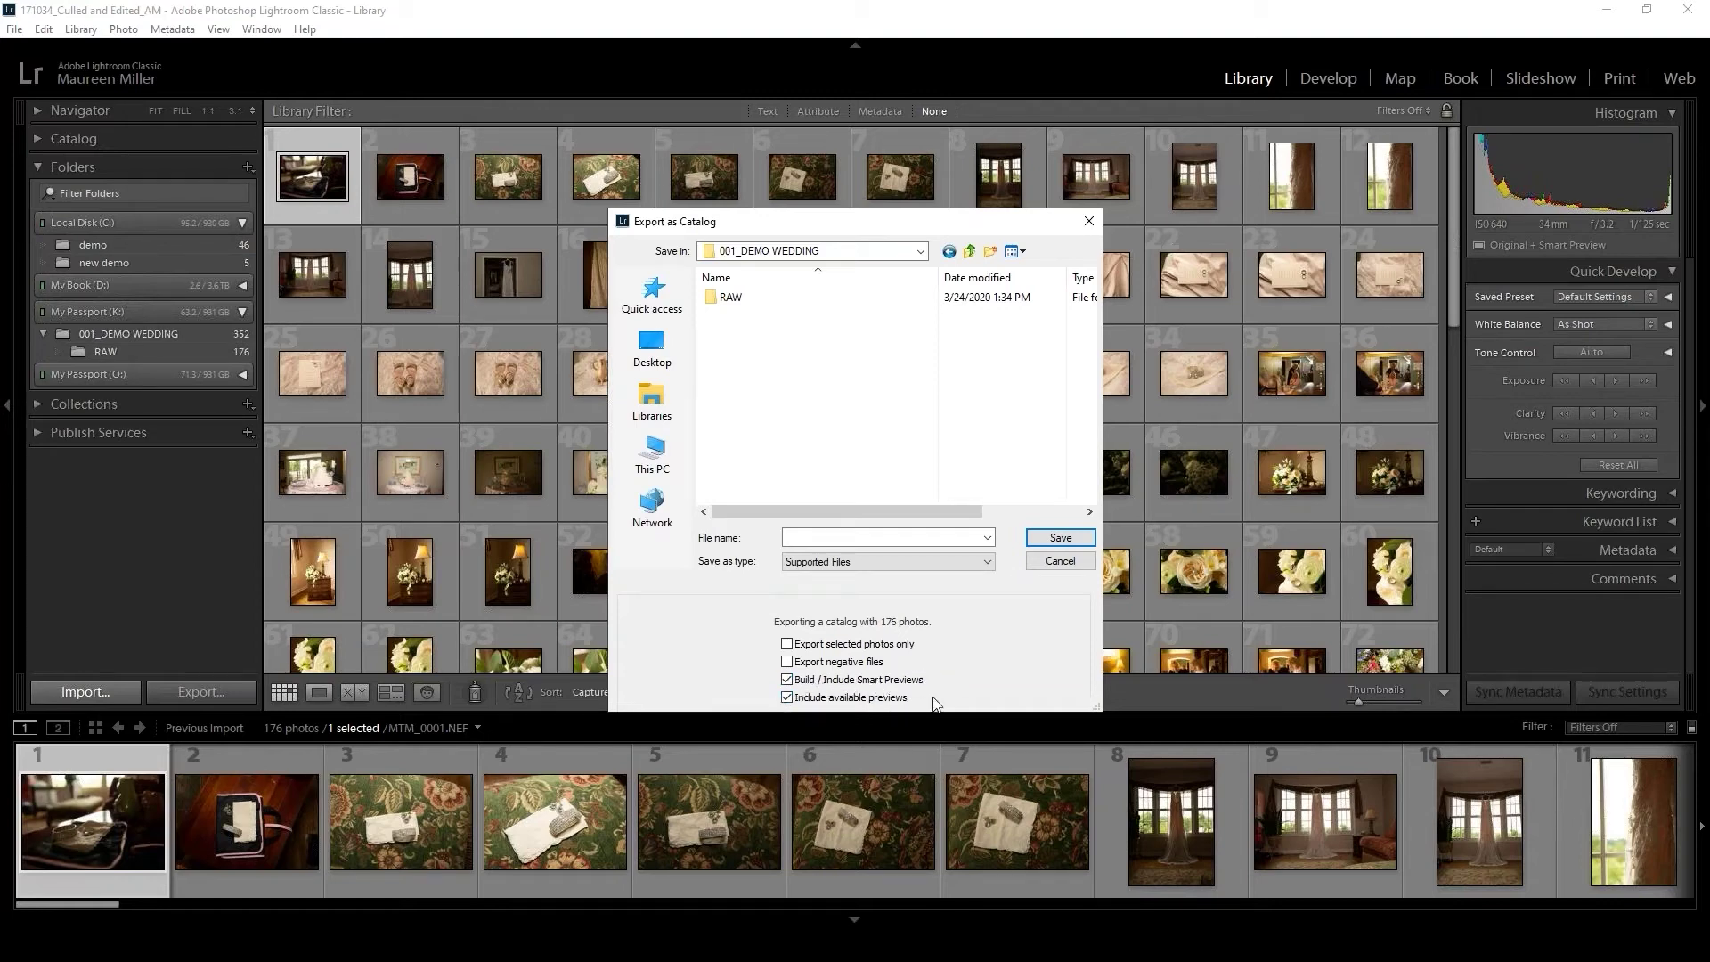
{"action": "left_click", "coordinate": [809, 540]}
{"action": "type", "text": "dEMO cAT"}
{"action": "type", "text": "A"}
{"action": "key", "text": "BackSpace"}
{"action": "key", "text": "BackSpace"}
{"action": "key", "text": "BackSpace"}
{"action": "key", "text": "BackSpace"}
{"action": "key", "text": "BackSpace"}
{"action": "key", "text": "BackSpace"}
{"action": "key", "text": "BackSpace"}
{"action": "key", "text": "BackSpace"}
{"action": "key", "text": "BackSpace"}
{"action": "type", "text": "DEMO CA"}
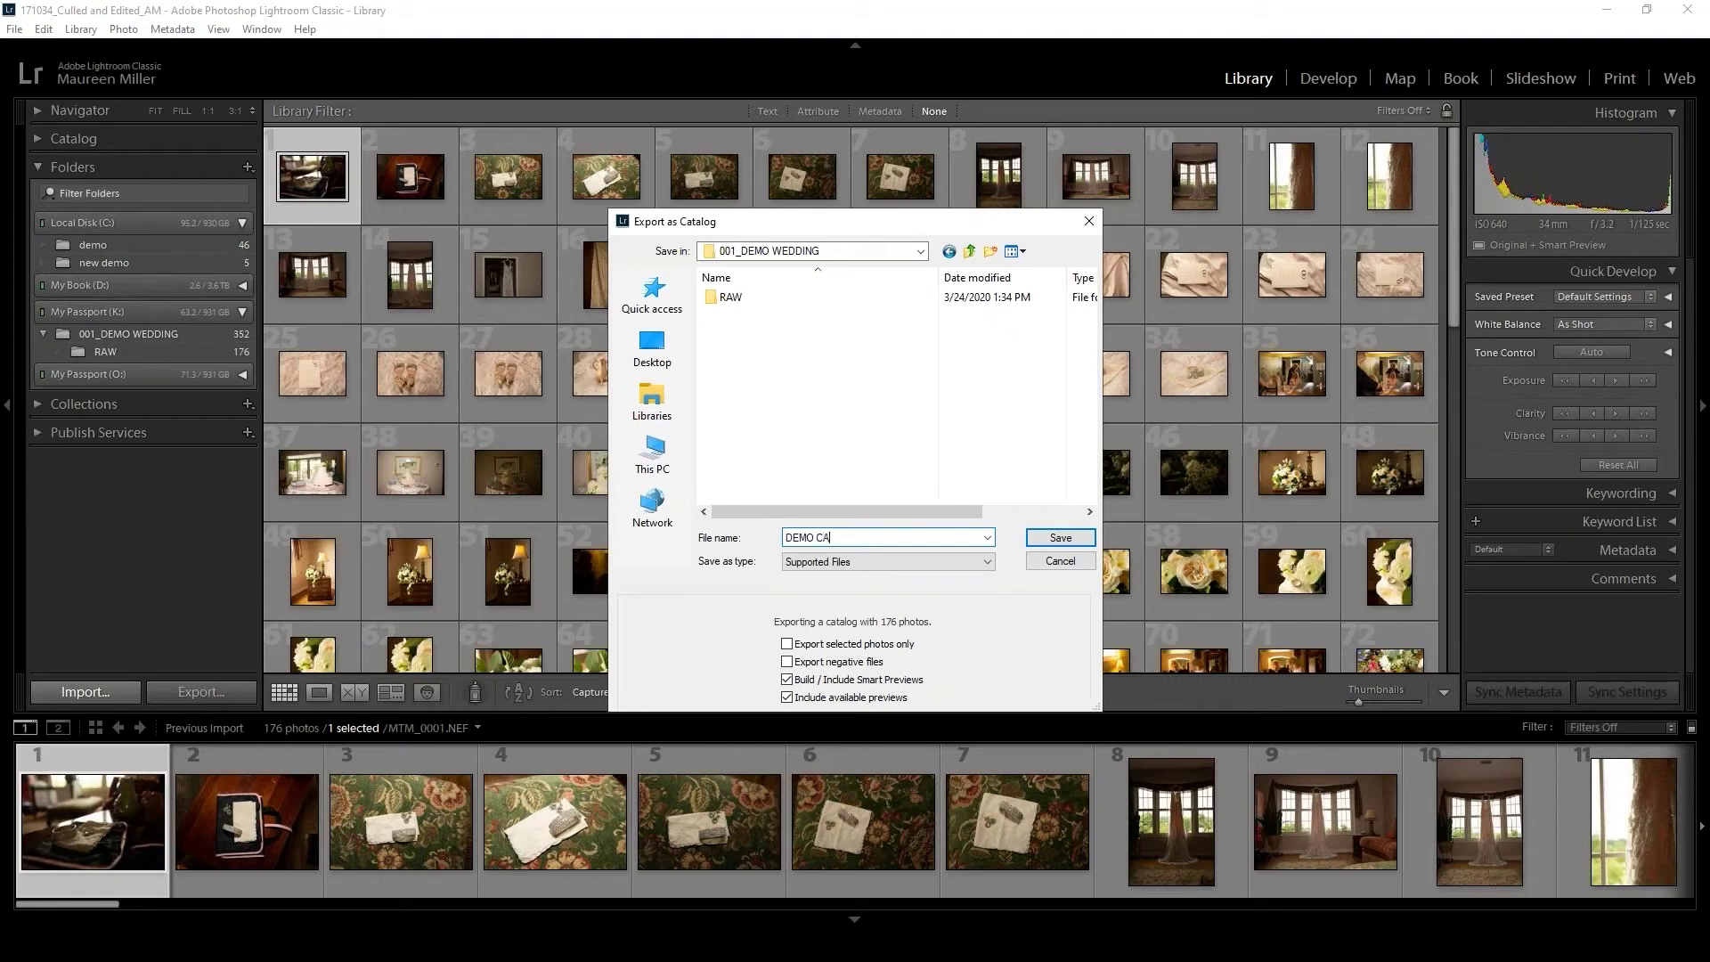
{"action": "type", "text": "T"}
{"action": "left_click", "coordinate": [1042, 540]}
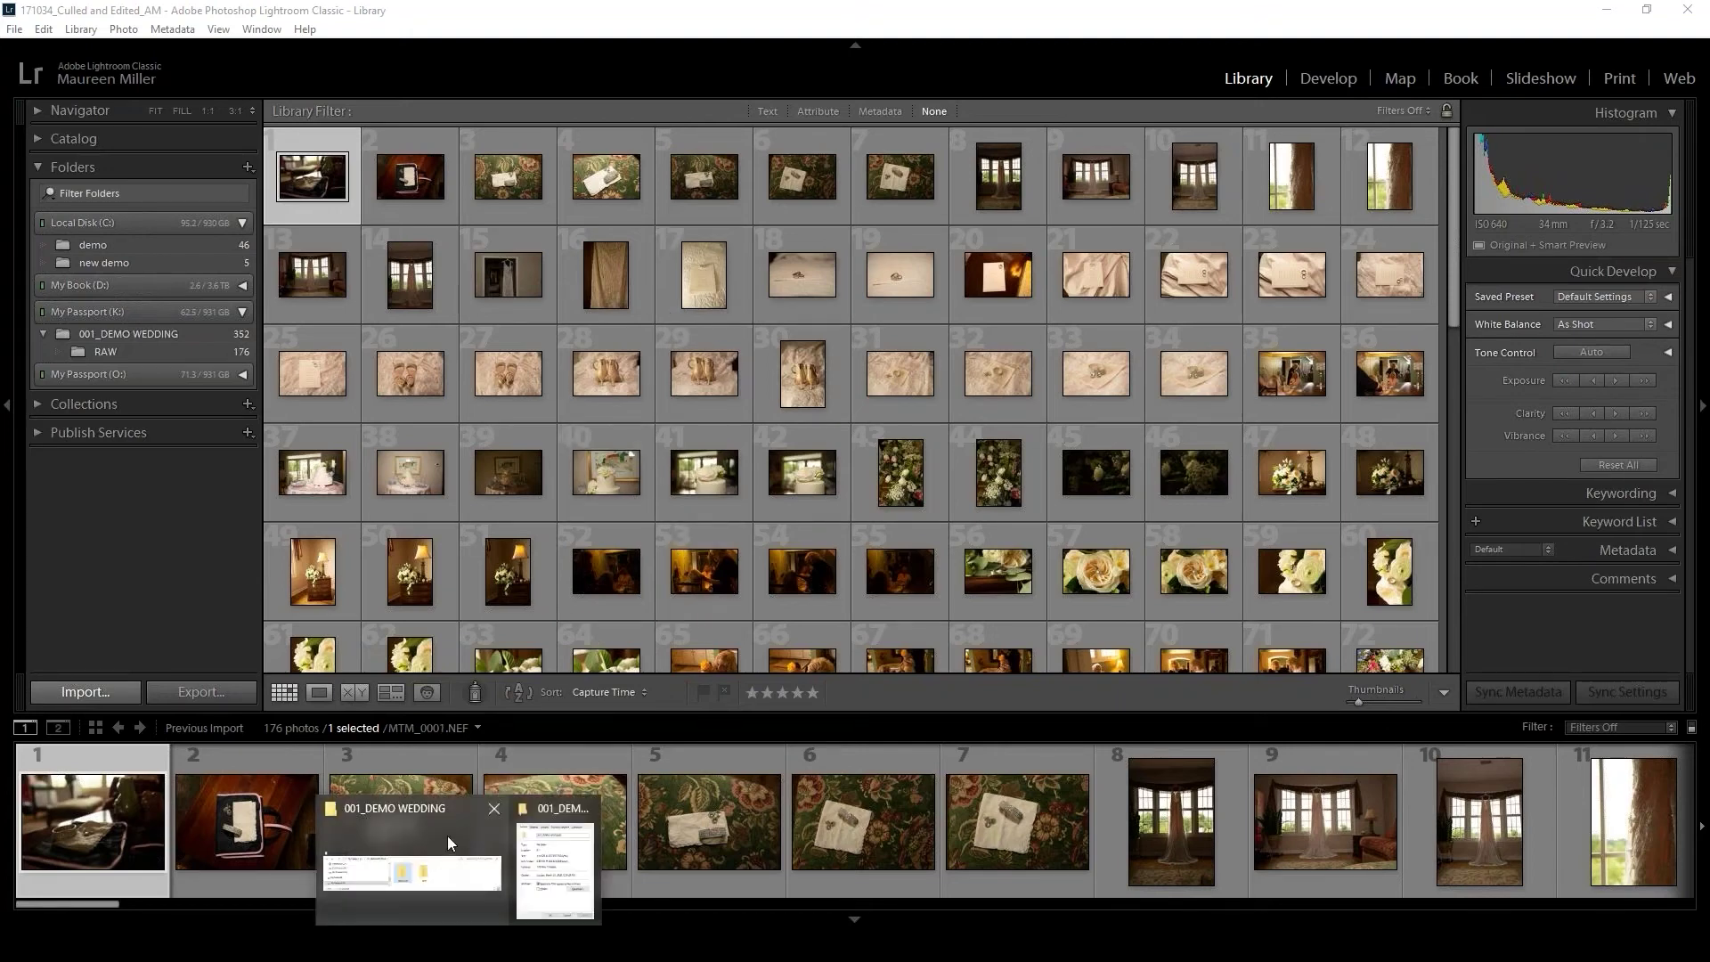
Step: Confirm DEMO CAT contains the catalog and two preview folders, then maximize 001_DEMO WEDDING
{"action": "left_click", "coordinate": [445, 842]}
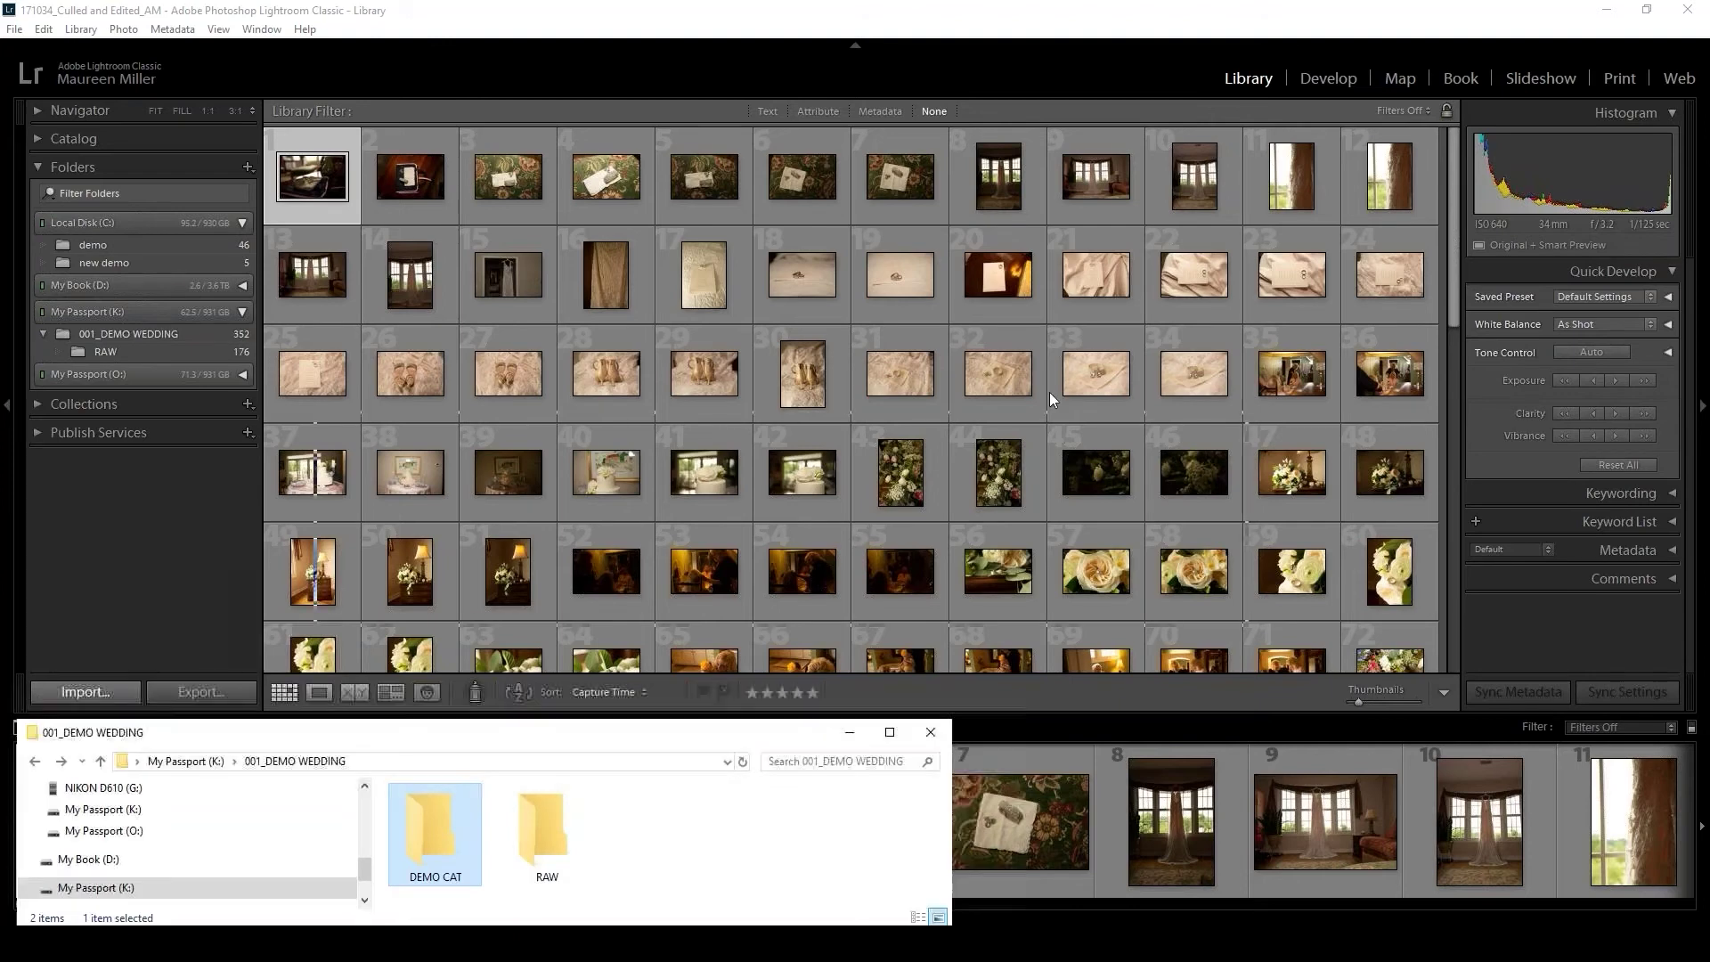
{"action": "left_click_drag", "start_coordinate": [722, 732], "coordinate": [1197, 179]}
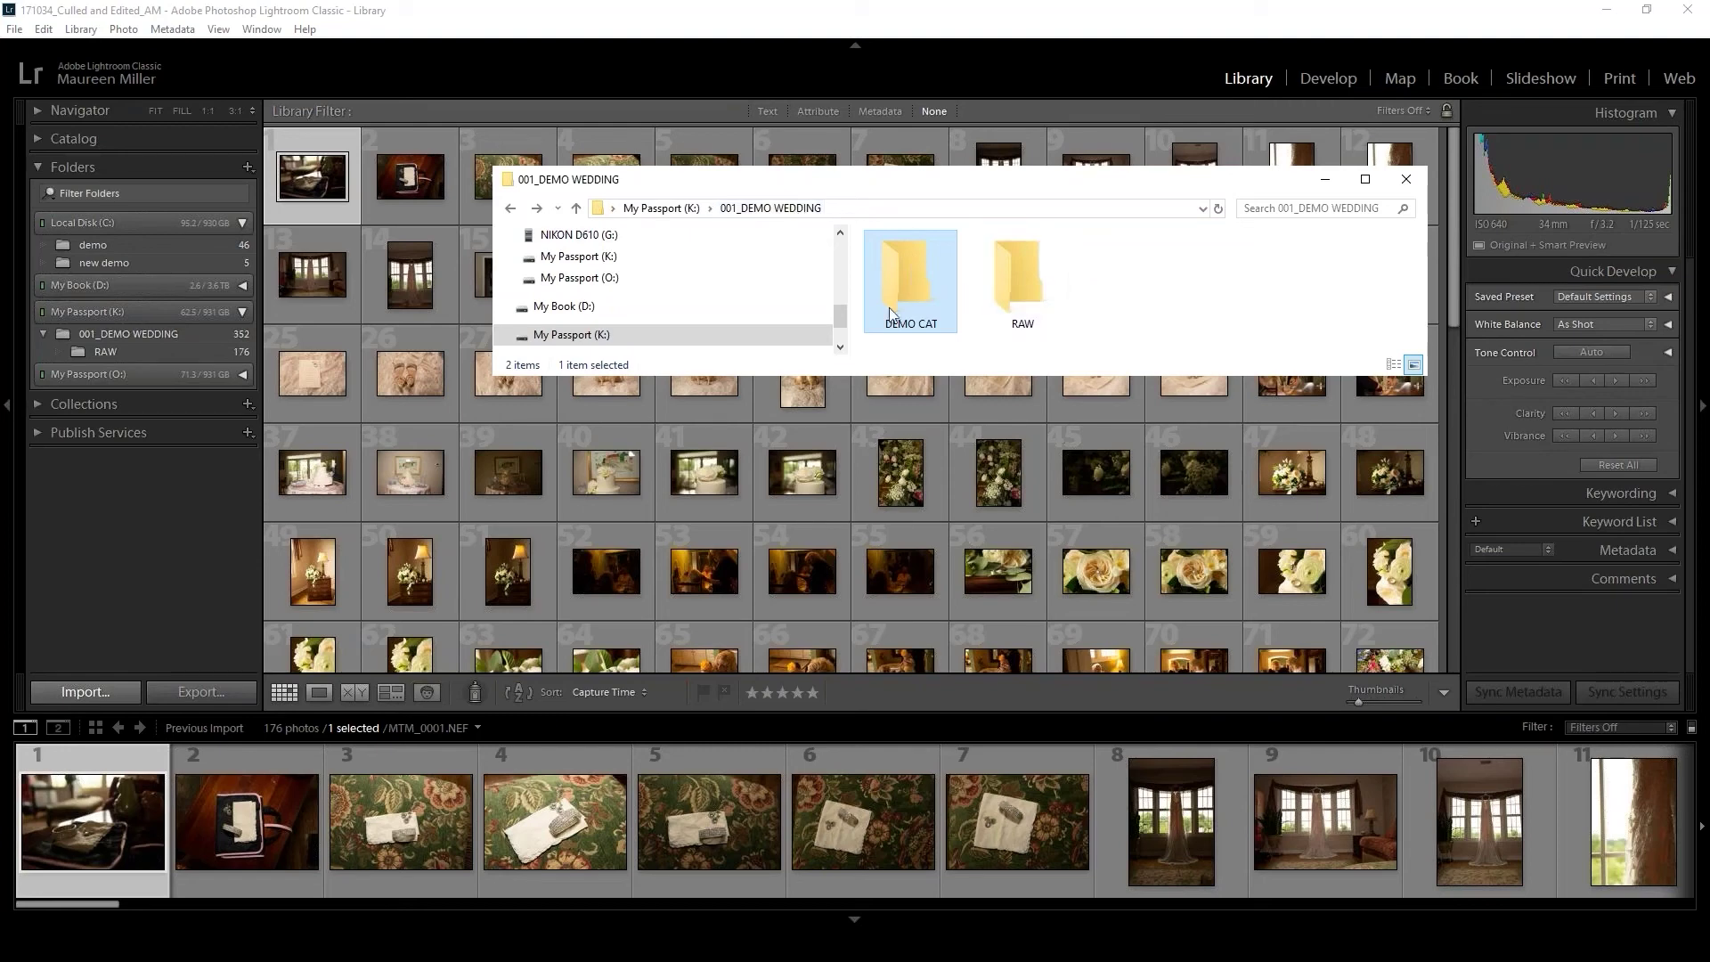
{"action": "mouse_move", "coordinate": [915, 276]}
{"action": "double_click", "coordinate": [902, 265]}
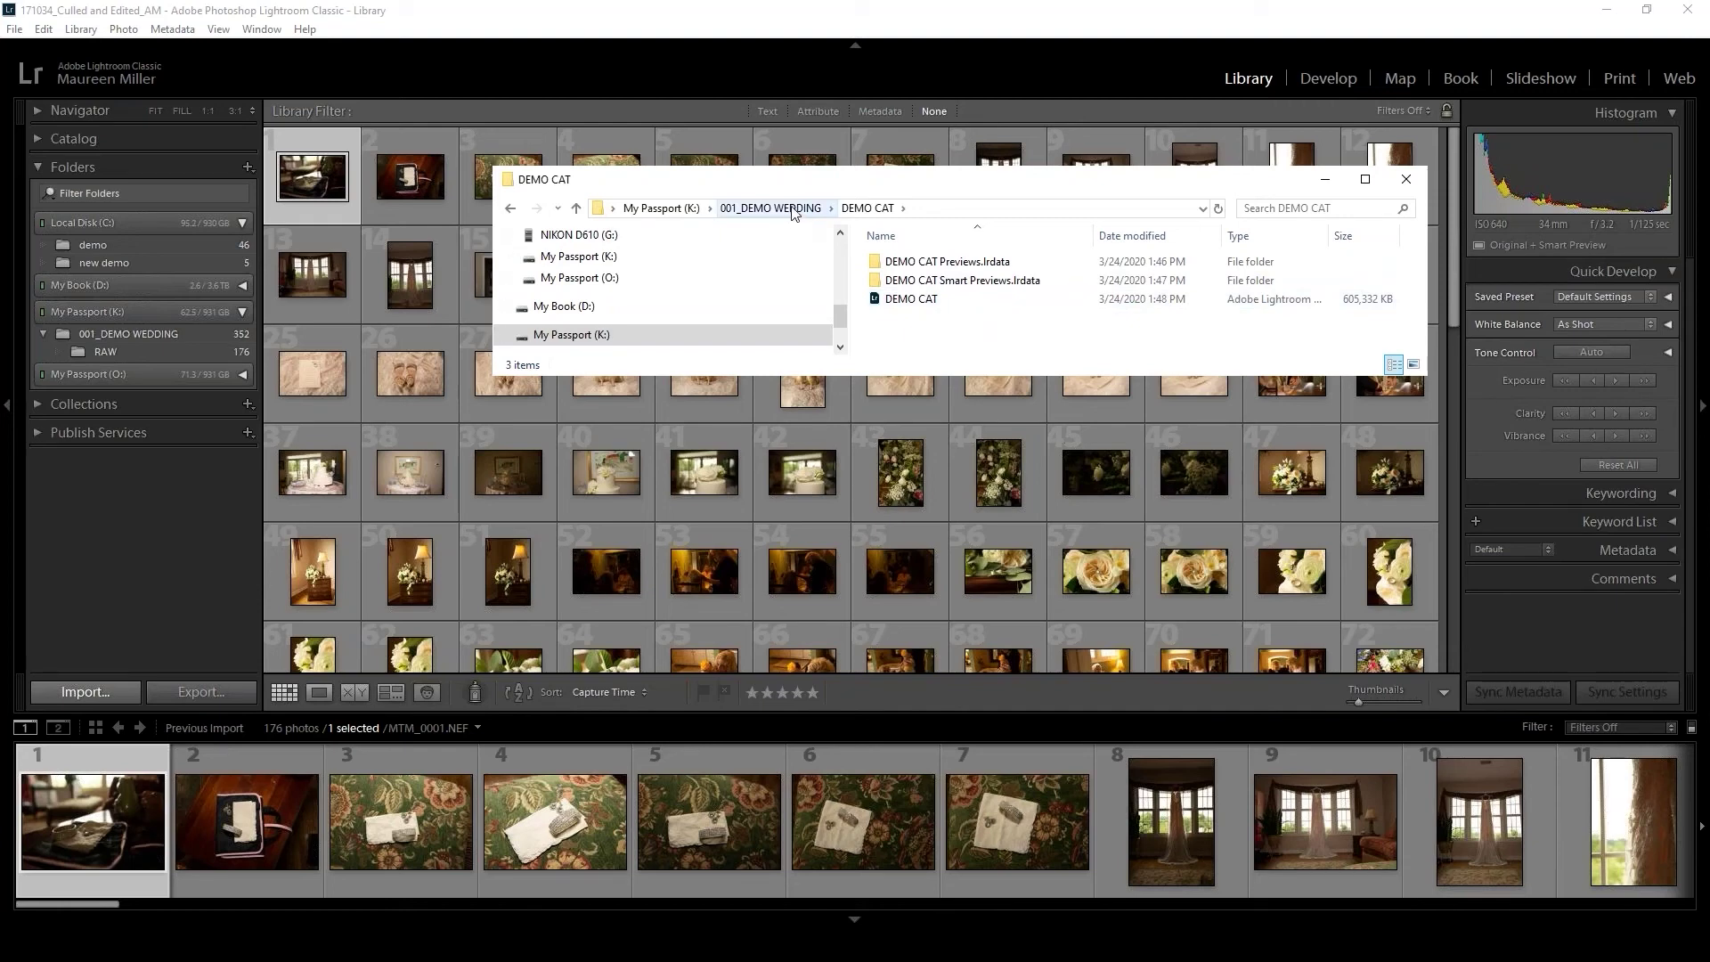
{"action": "left_click", "coordinate": [792, 208]}
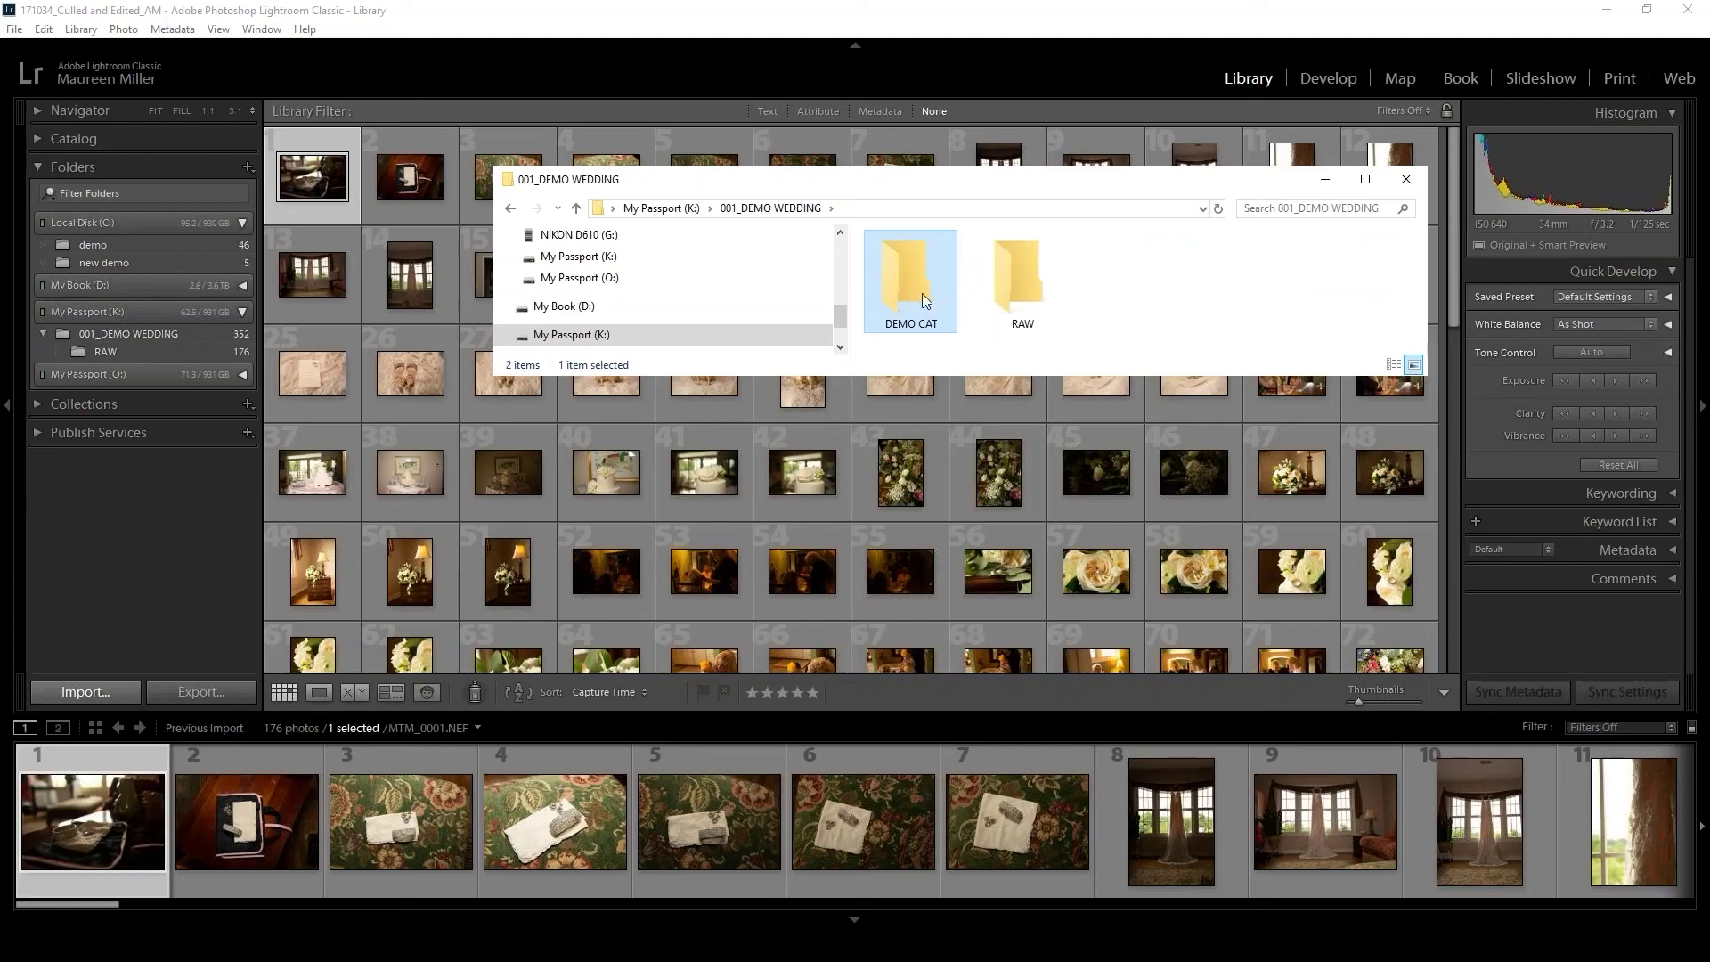
{"action": "left_click", "coordinate": [1365, 179]}
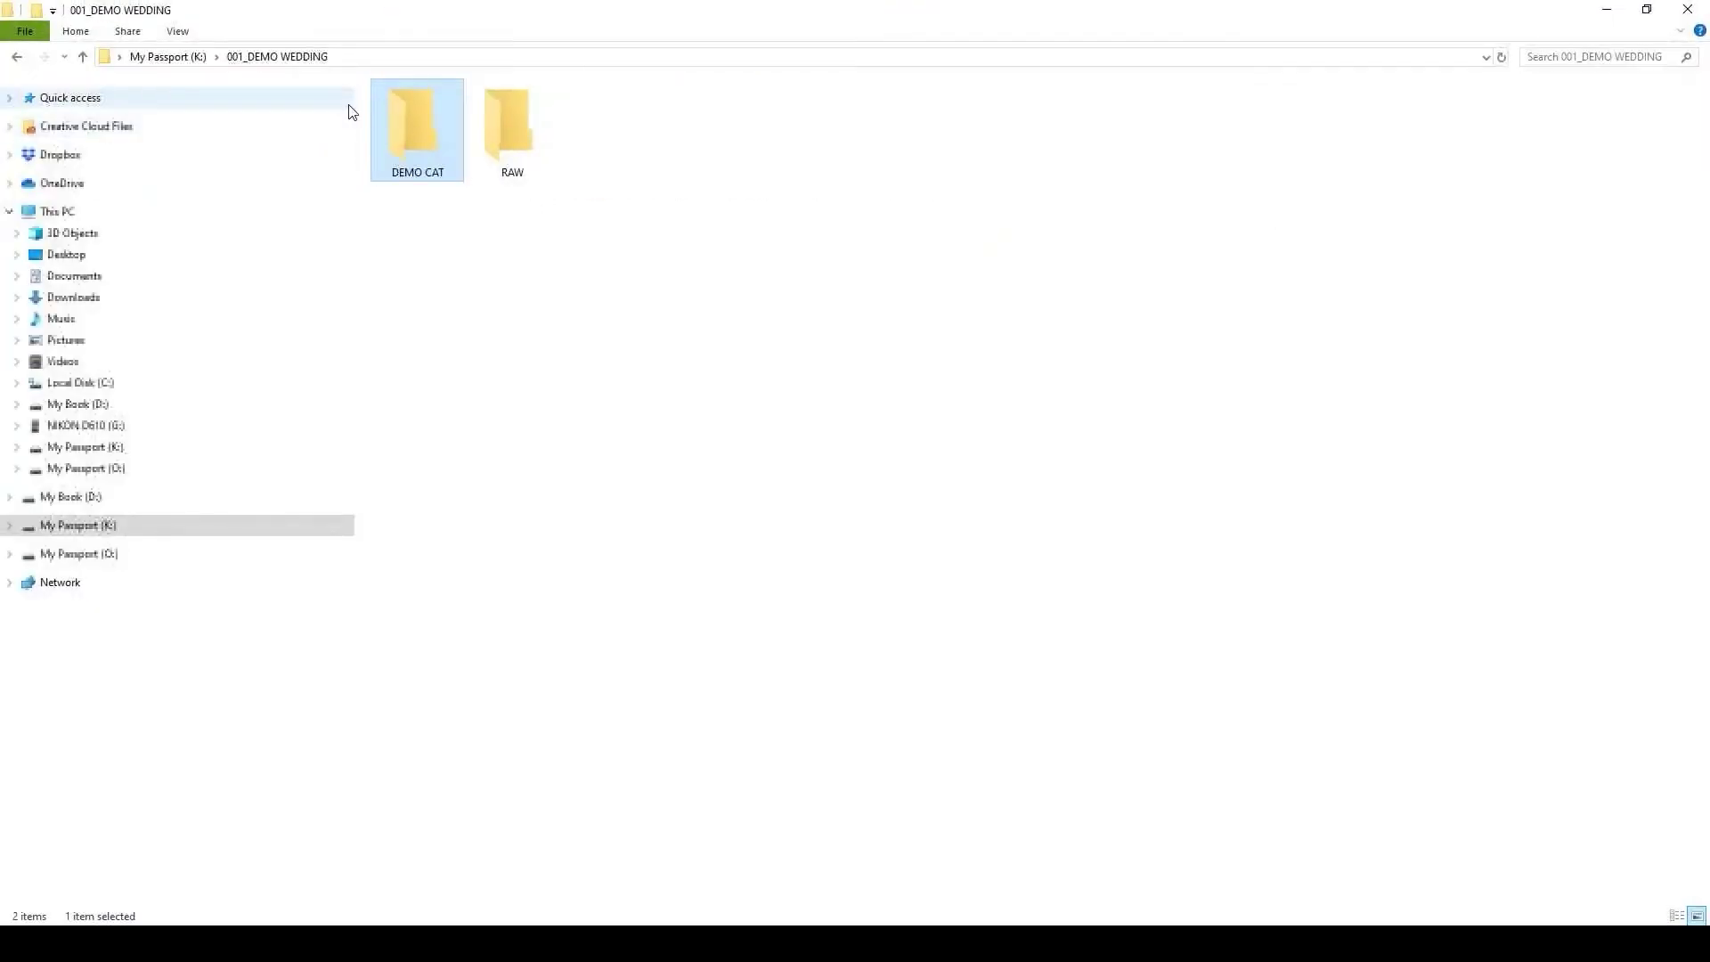
Step: Send DEMO CAT to a compressed zip, keeping the default name, producing a 777 MB file
{"action": "right_click", "coordinate": [415, 127]}
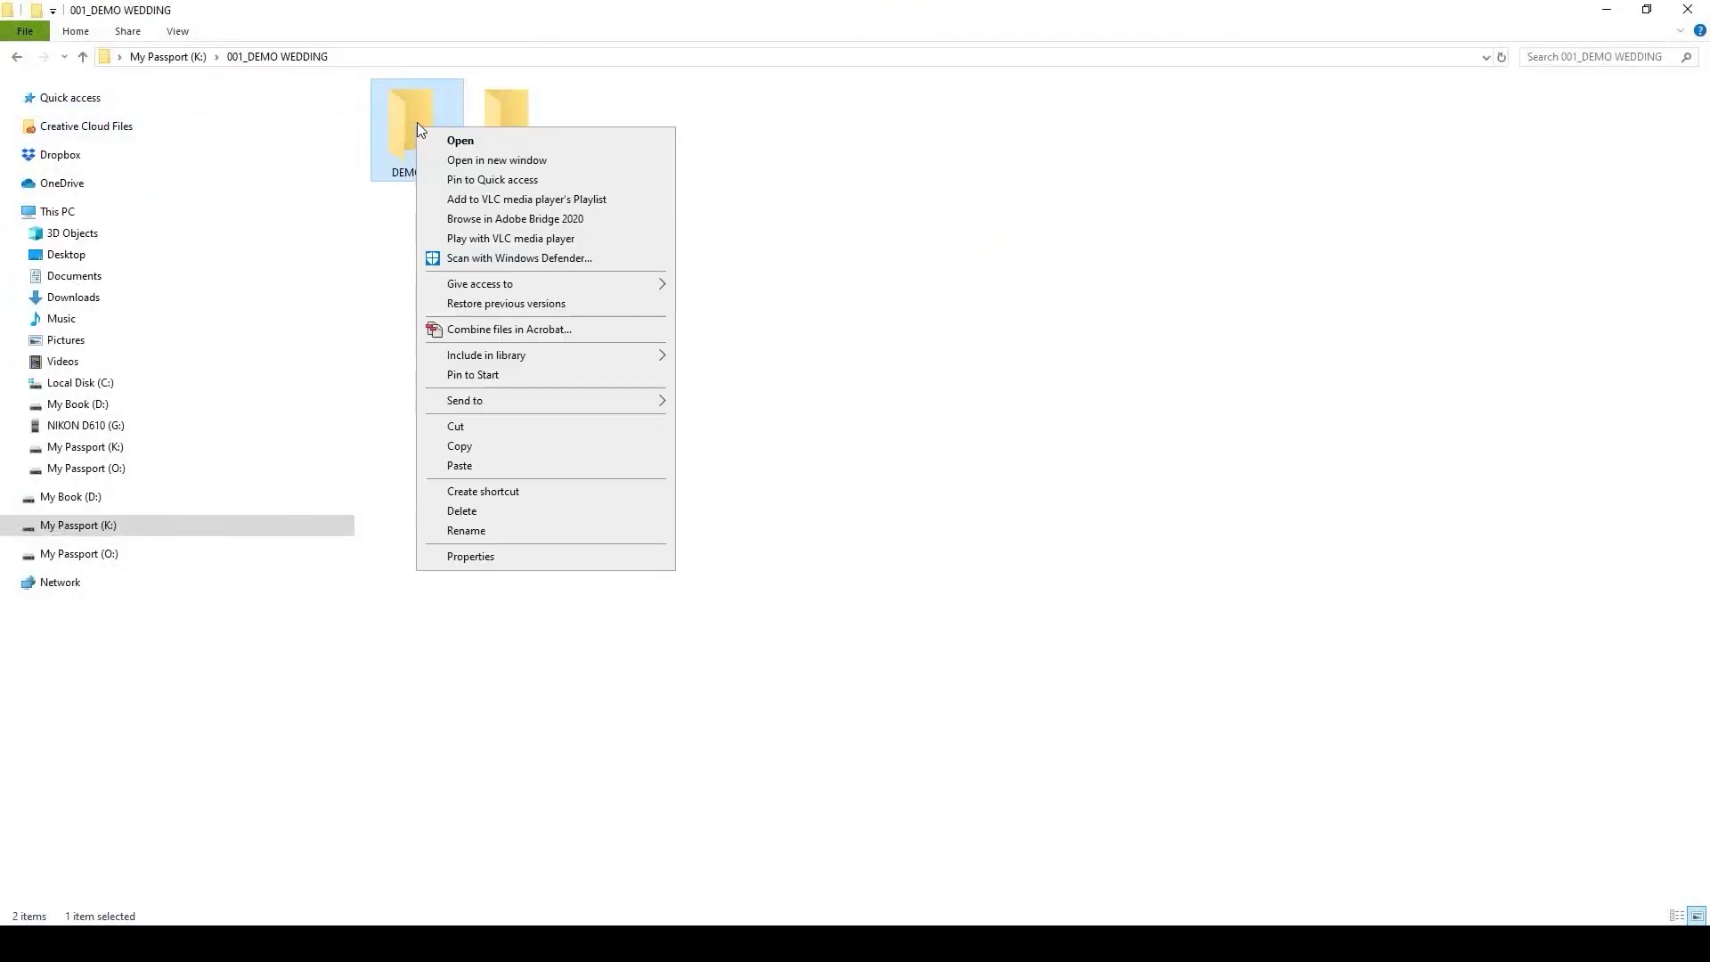
{"action": "mouse_move", "coordinate": [482, 410]}
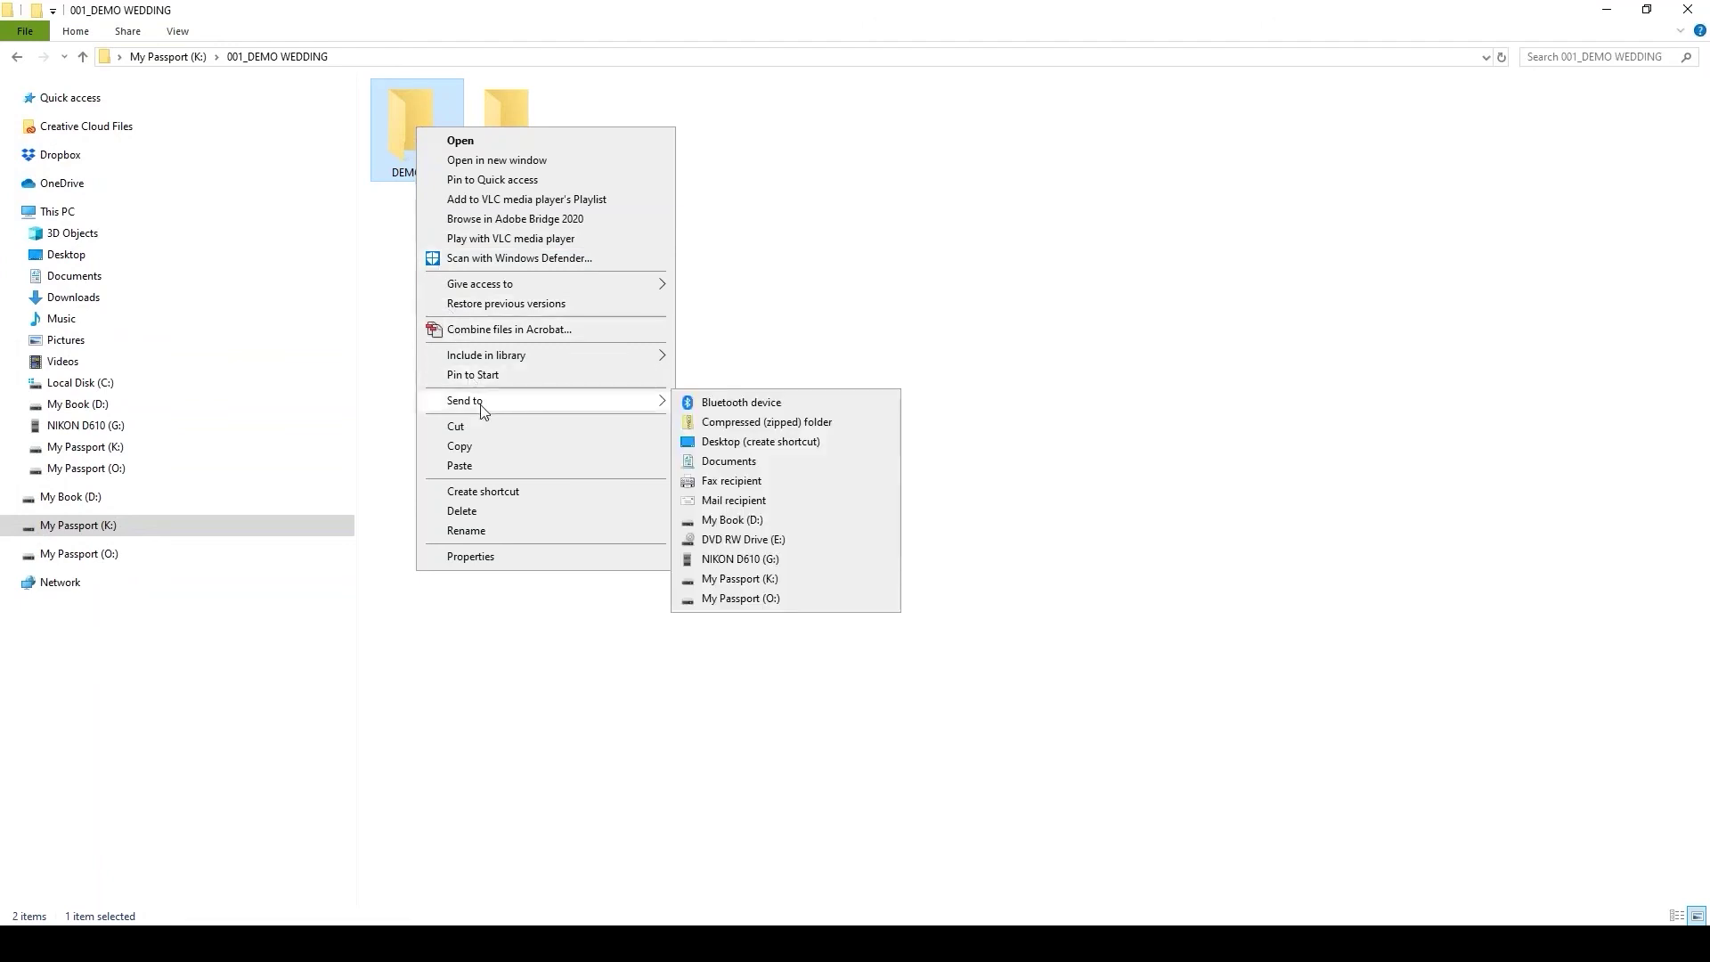
{"action": "left_click", "coordinate": [753, 424]}
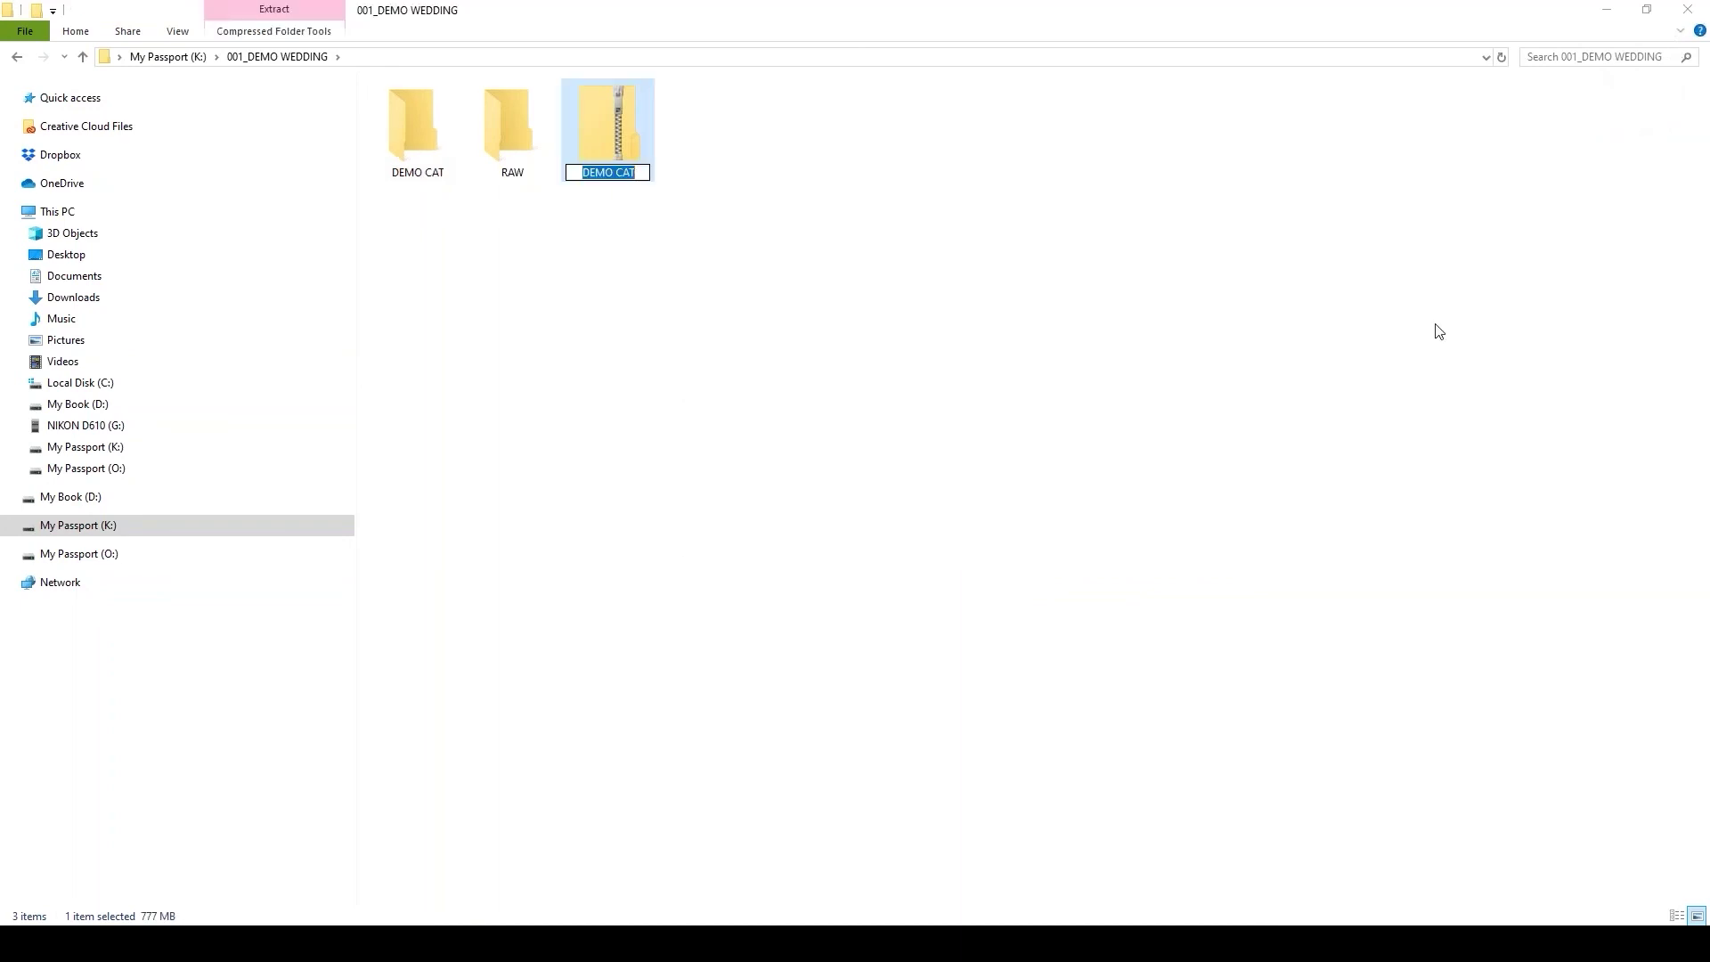
{"action": "left_click", "coordinate": [680, 317]}
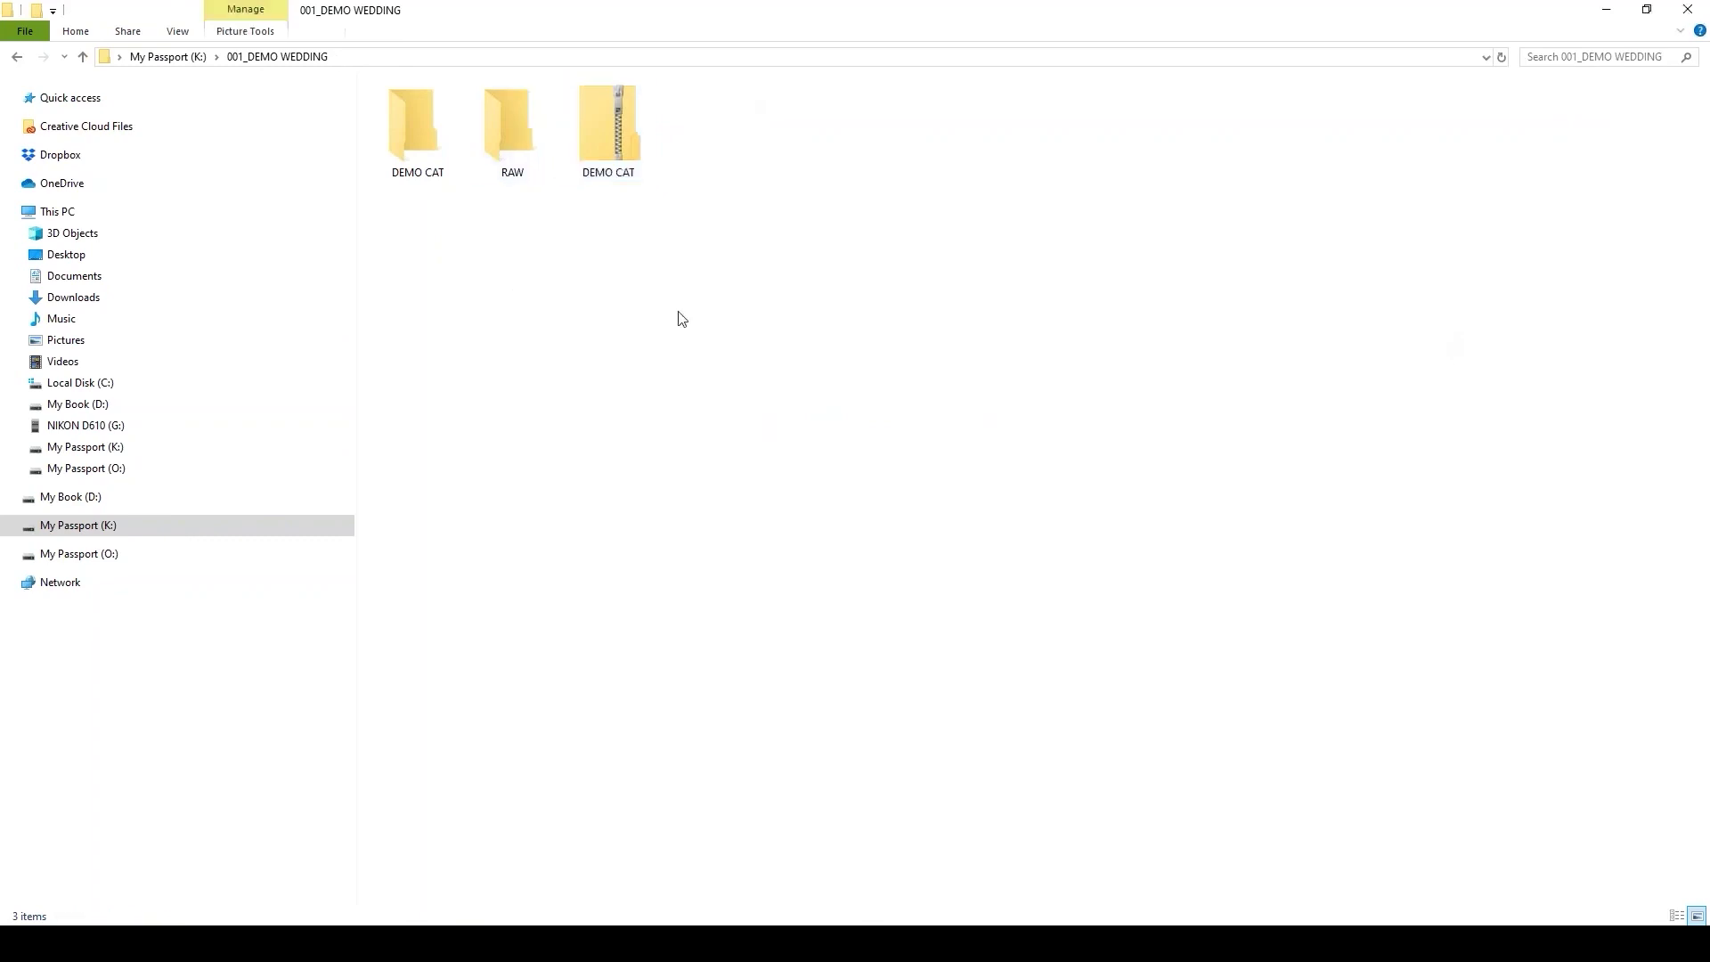
{"action": "mouse_move", "coordinate": [596, 139]}
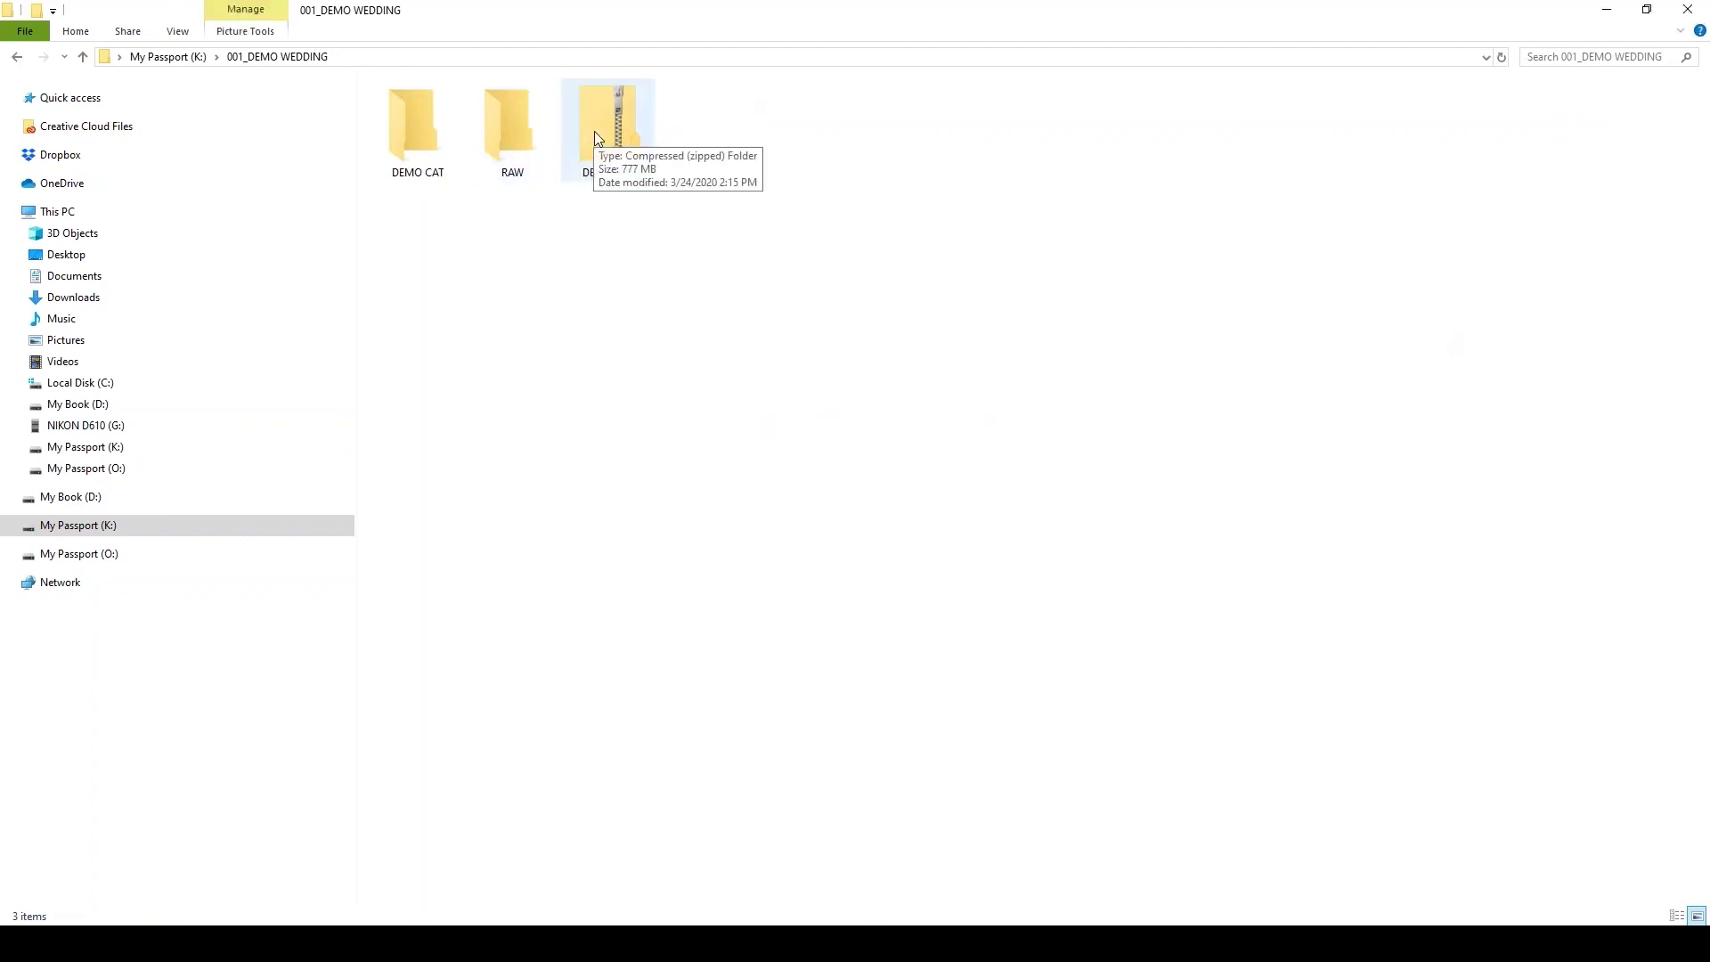